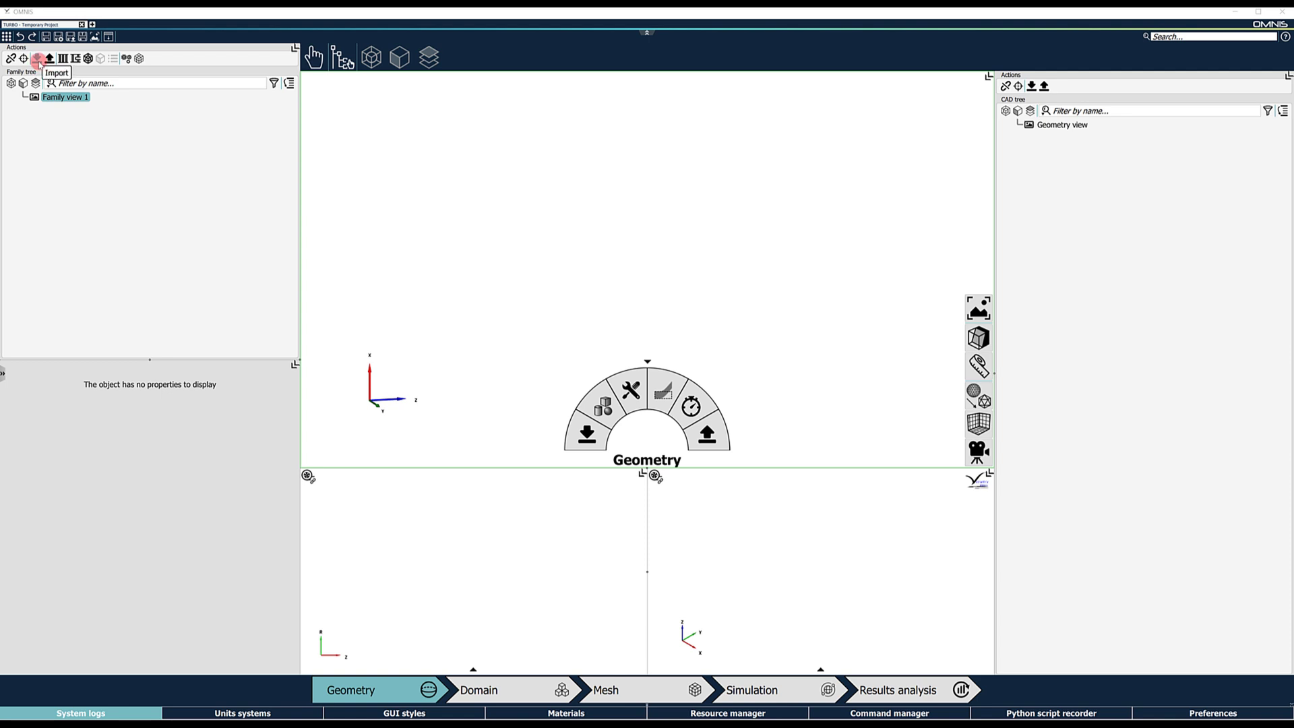
Step: Import the multistage-axial-compressor.geomTurbo file into Omnis
click(38, 62)
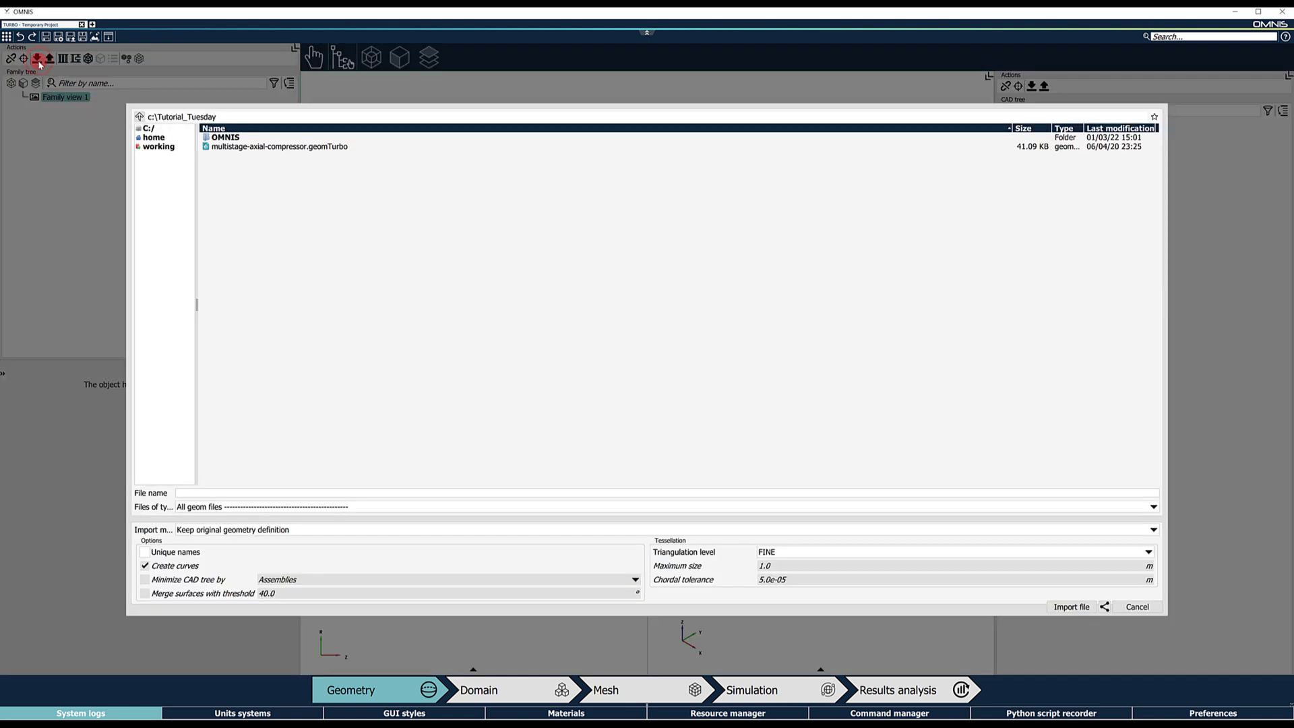
click(236, 148)
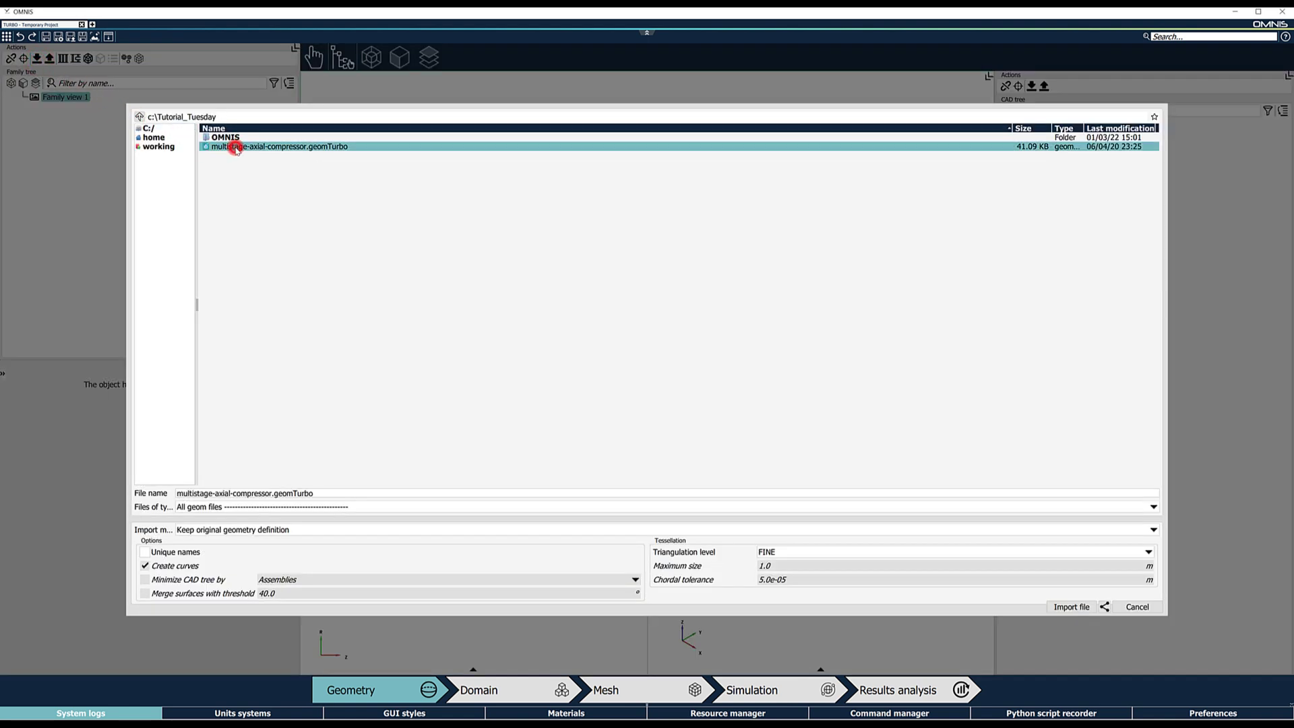
click(1076, 609)
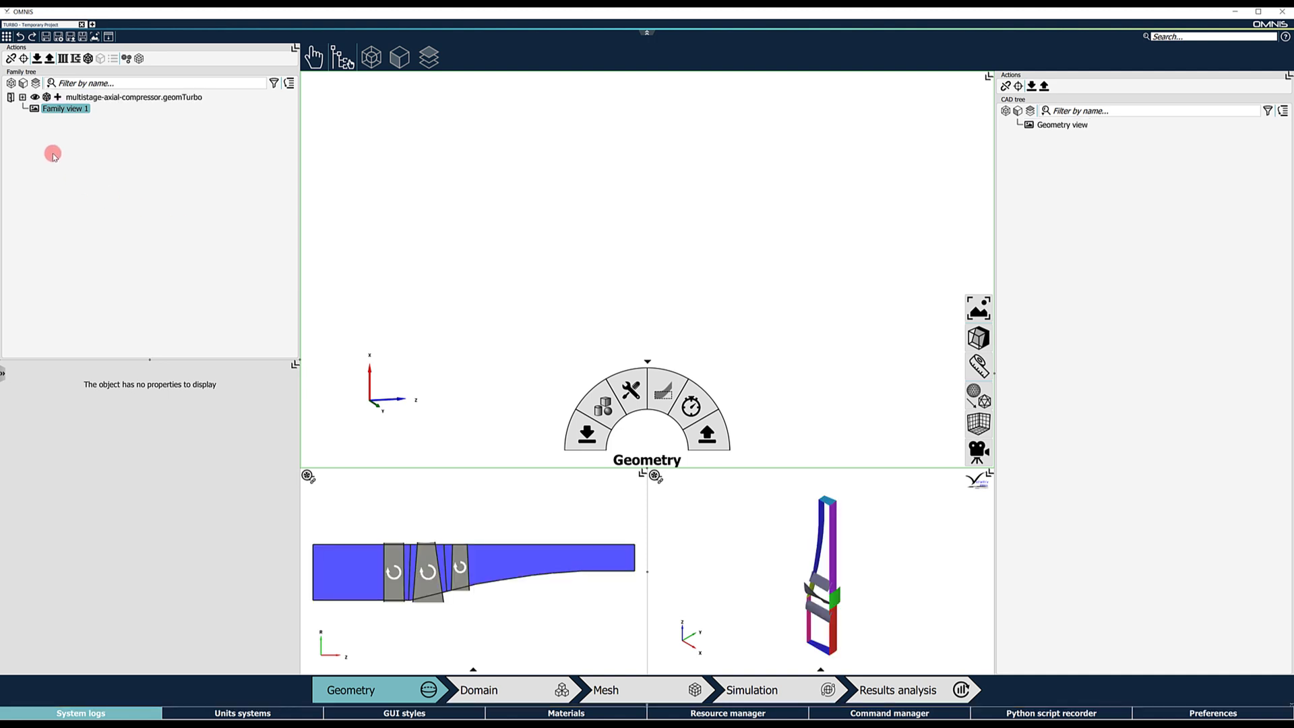
Step: Expand the imported compressor geometry and inspect its Channel outline
click(22, 96)
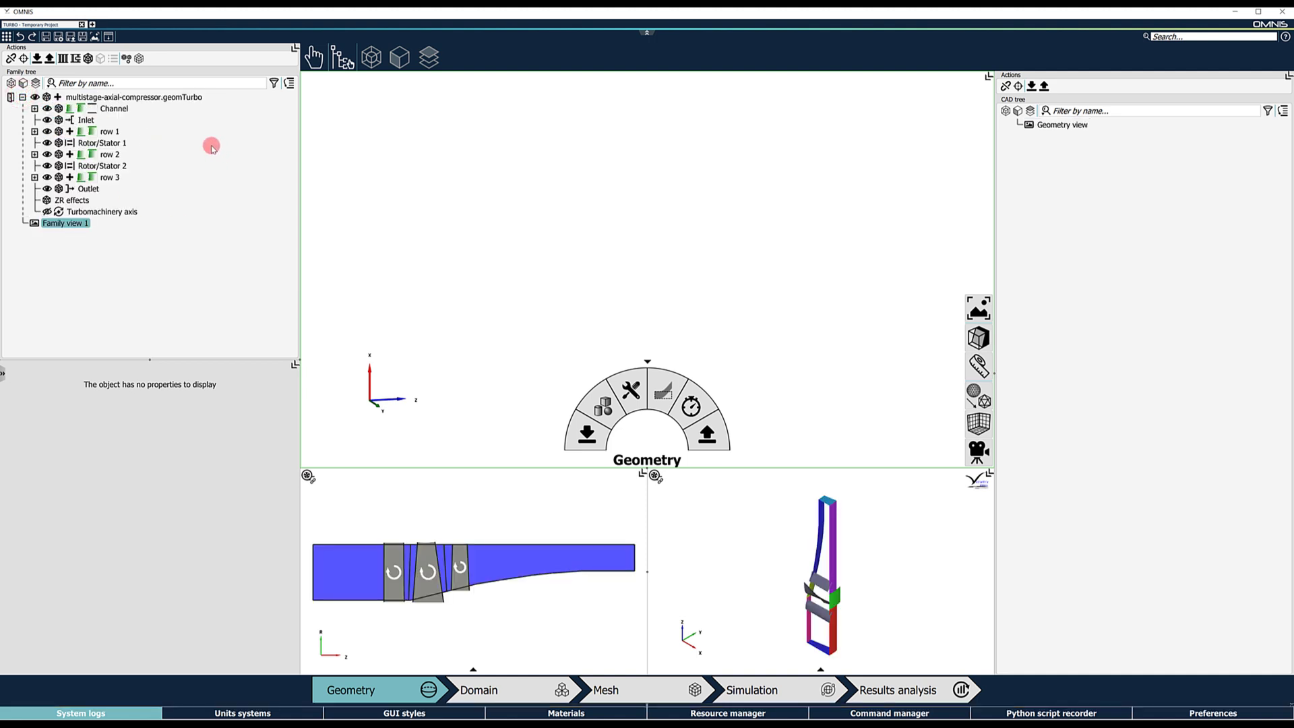
click(212, 209)
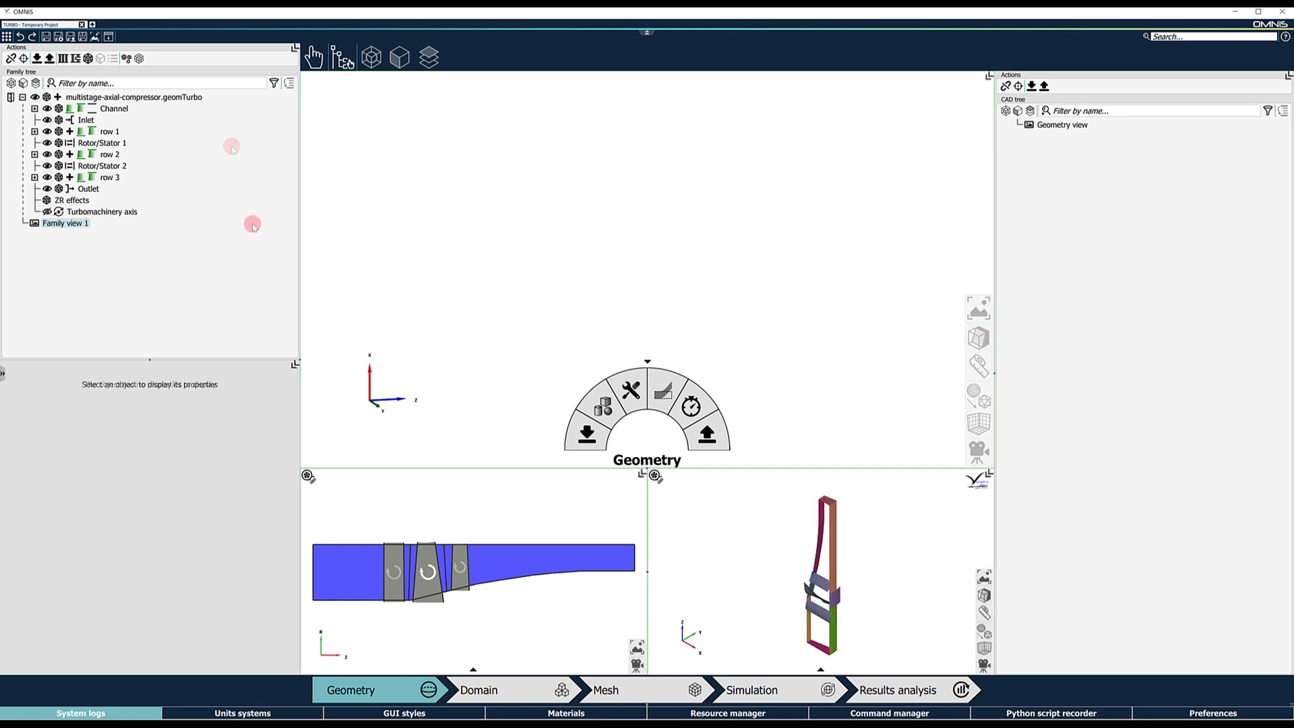
click(119, 110)
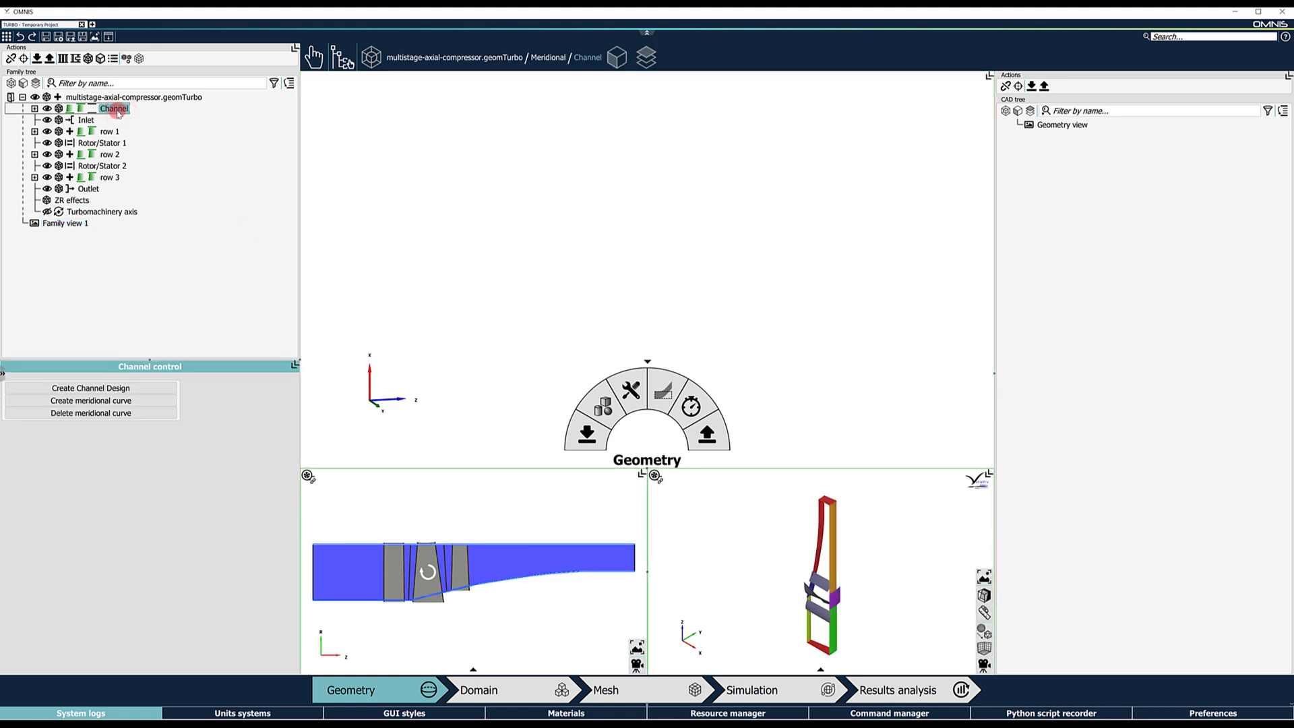
click(69, 109)
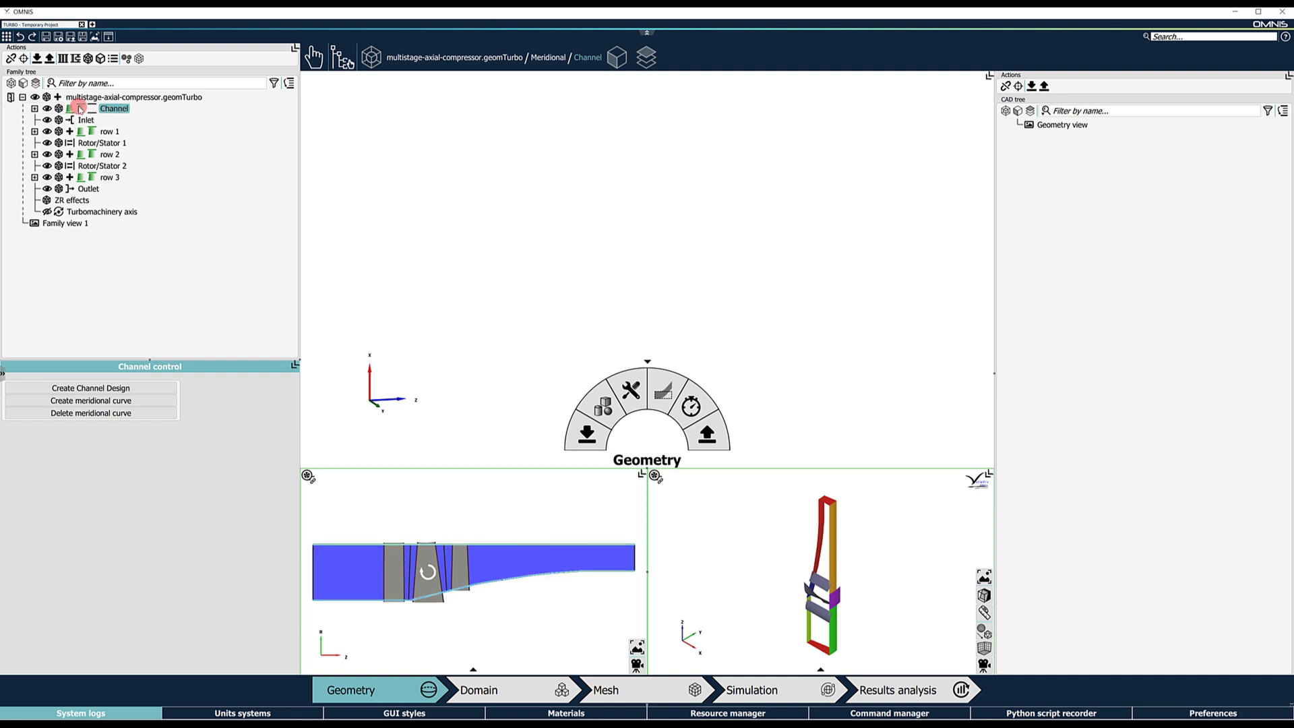
Step: Review the parameters of rows 1, 2 and 3, then switch to the Mesh stage
click(111, 132)
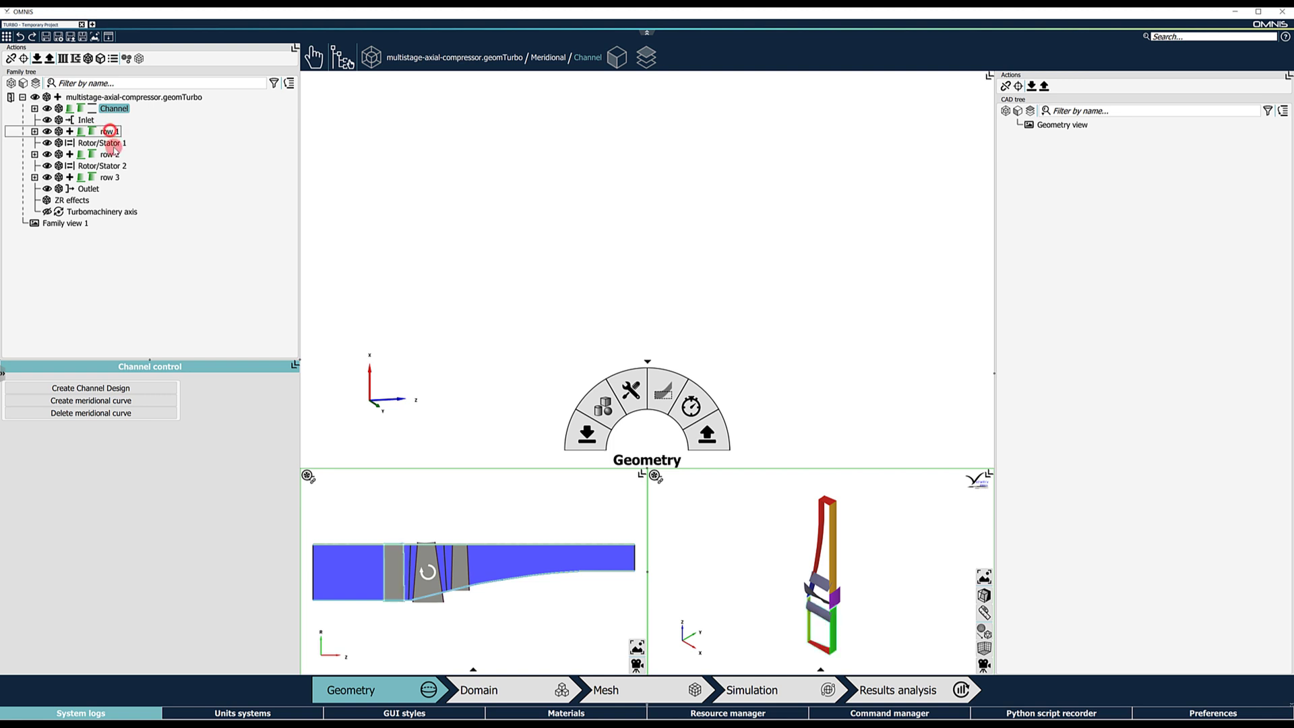
click(110, 155)
click(118, 179)
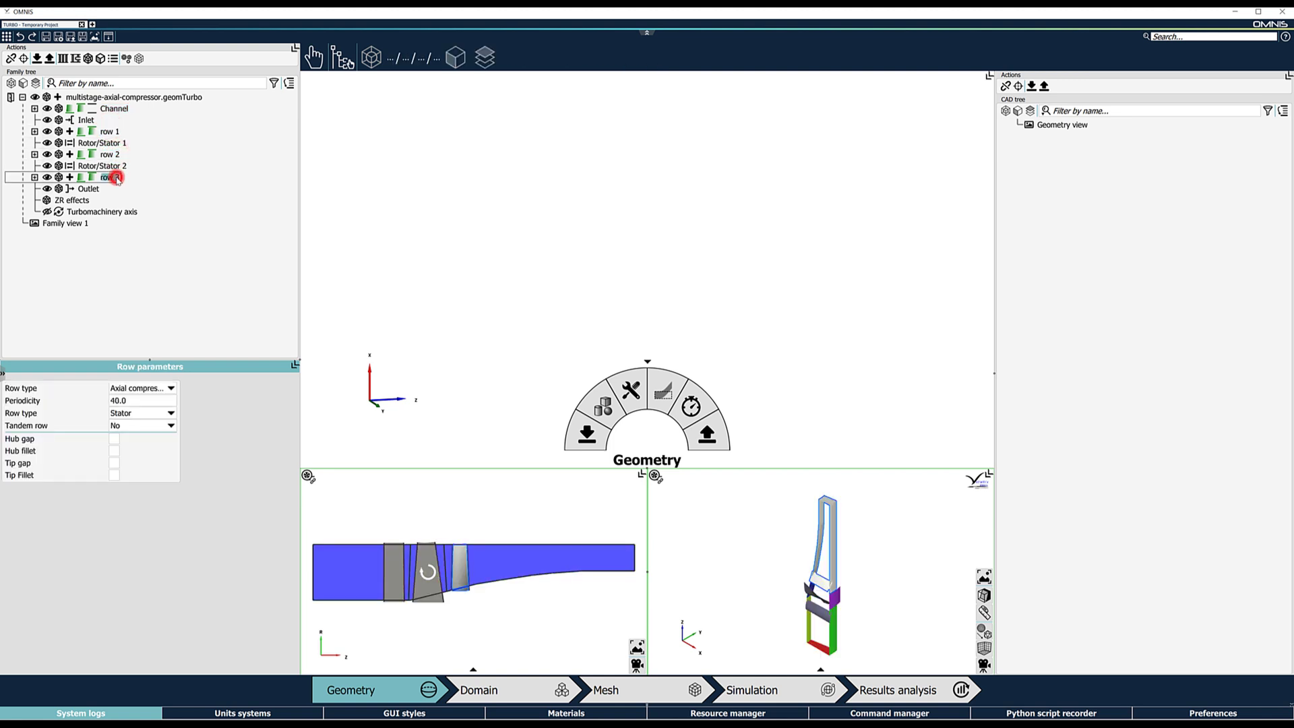
click(489, 494)
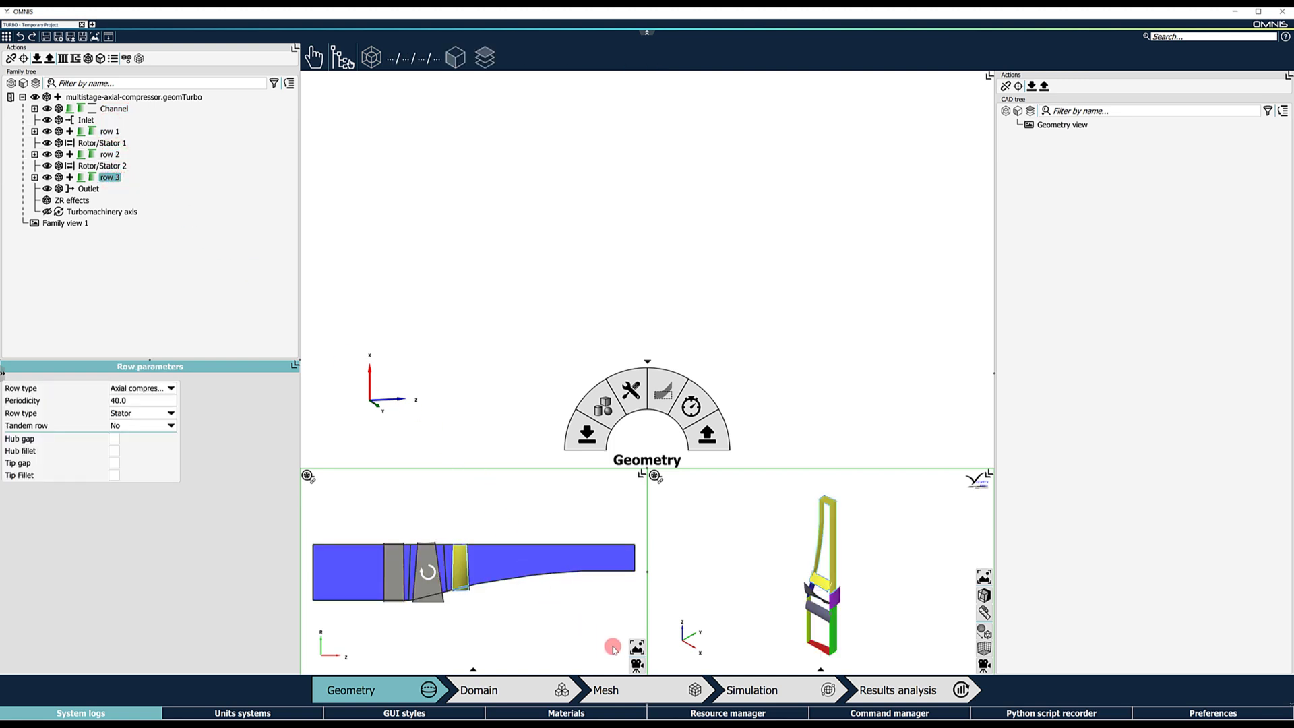
click(661, 690)
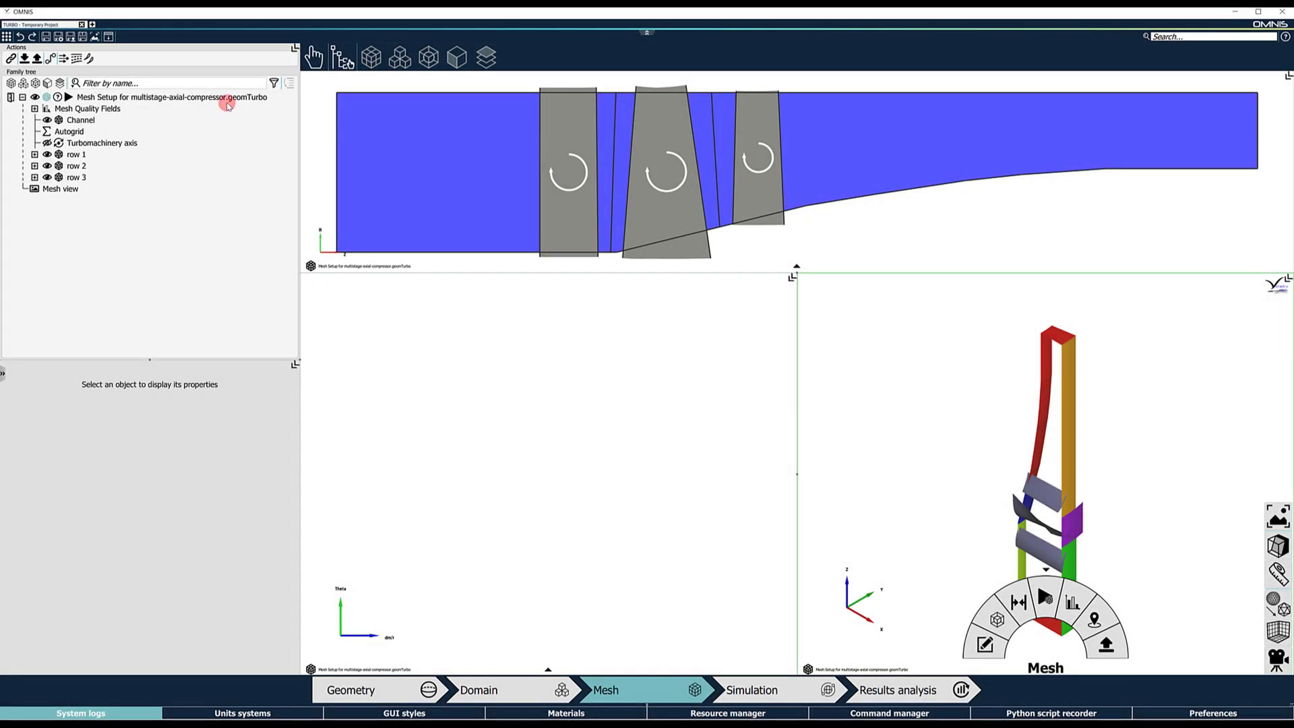
Step: Review the mesh control settings, the Autogrid mesher and the wizard settings for rows 1–3
click(229, 98)
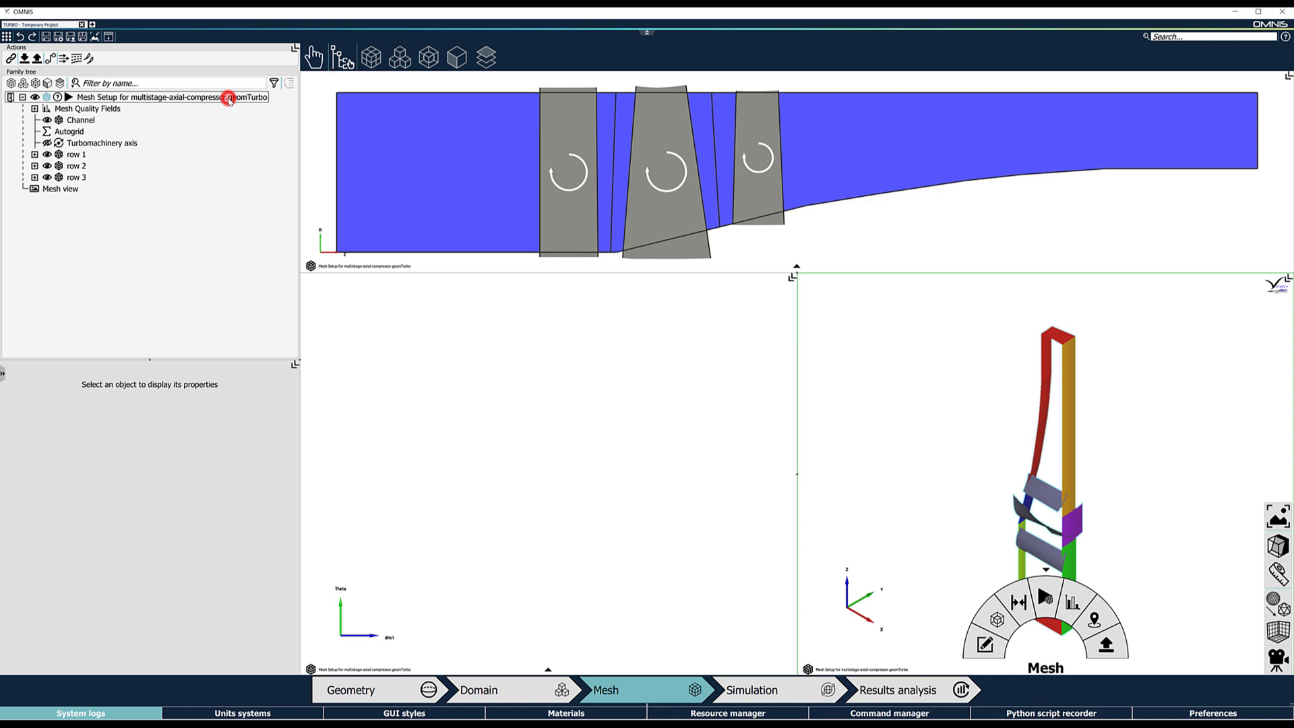
click(82, 133)
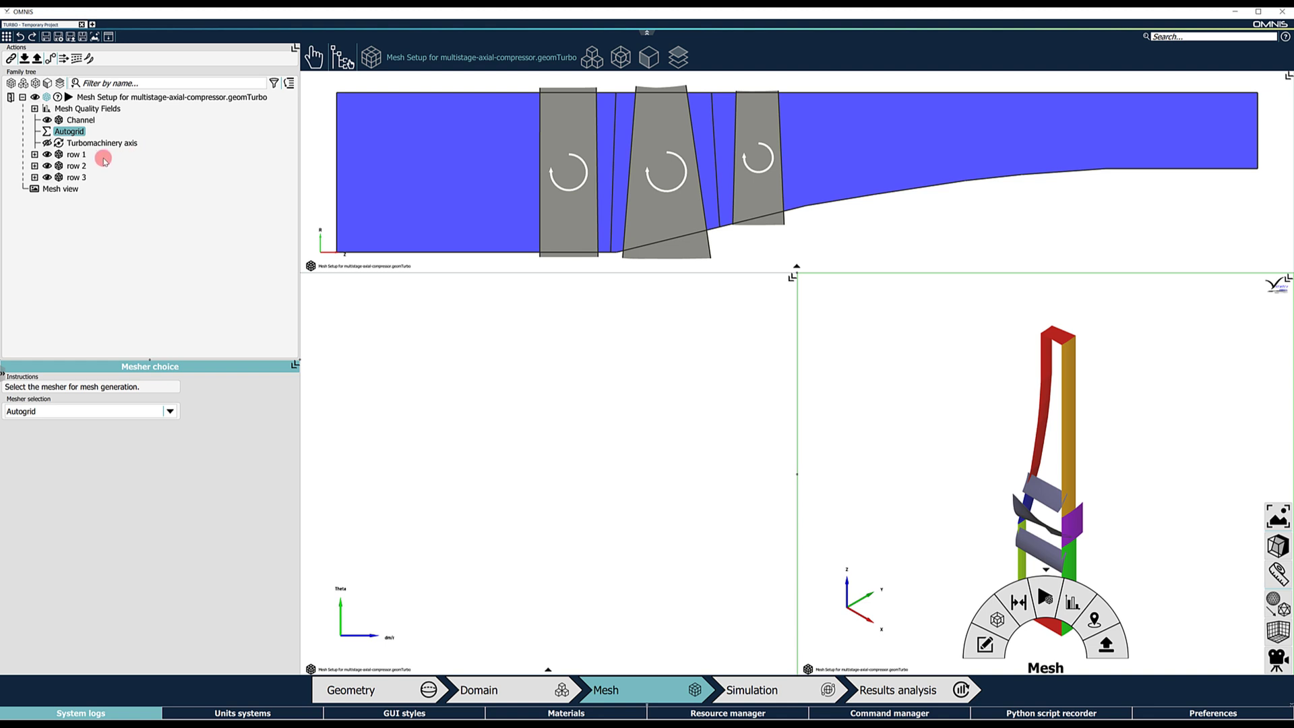
click(76, 154)
click(76, 165)
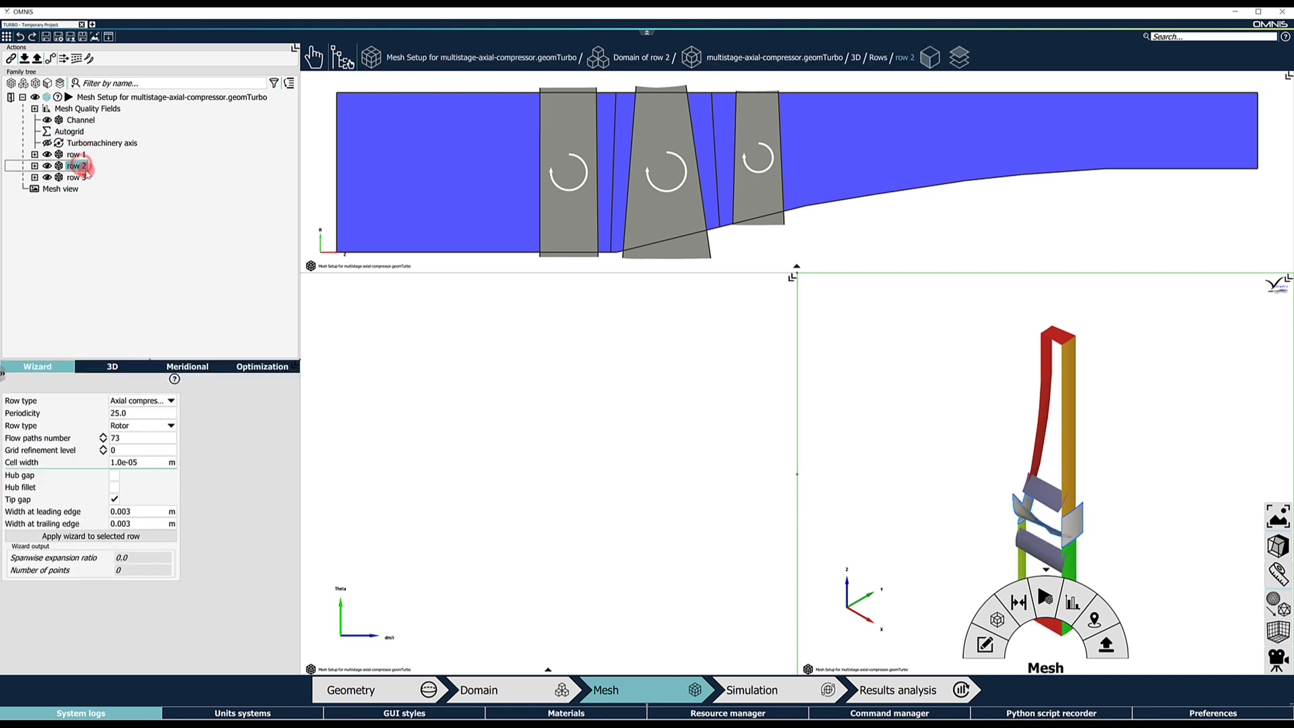
click(77, 178)
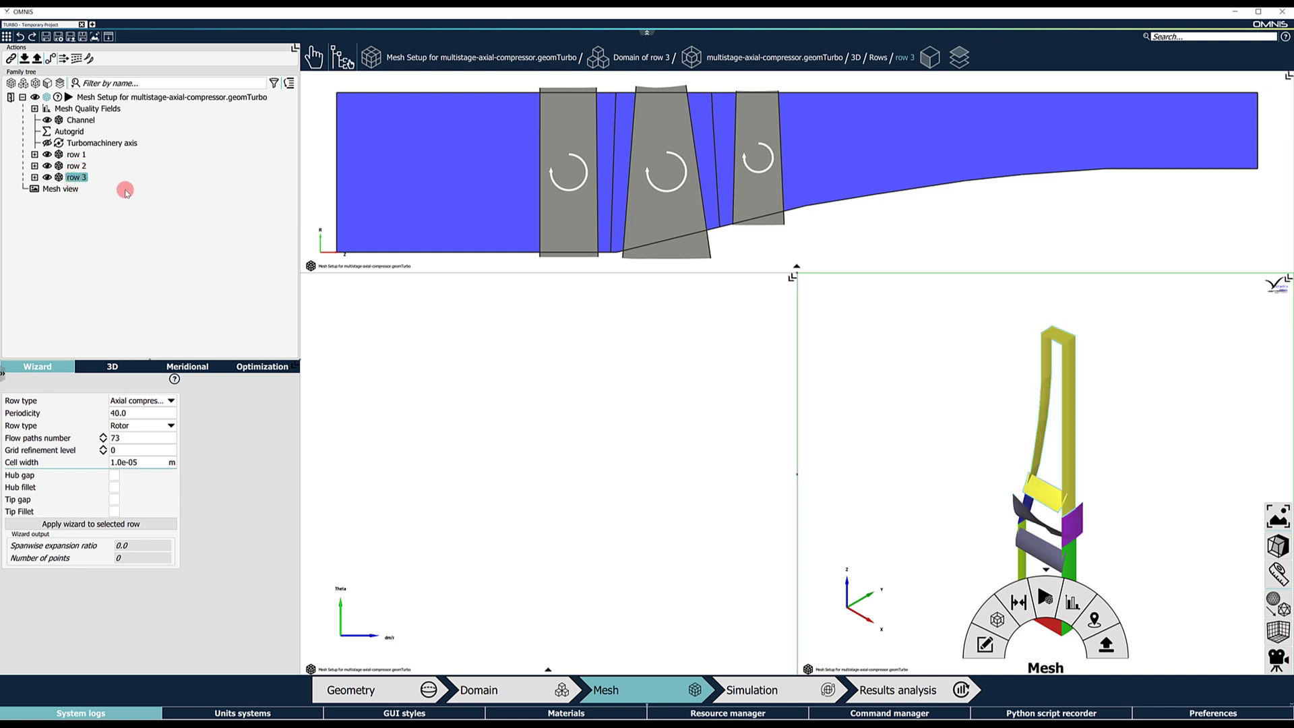
Step: Keep row 1's machine type as Axial compressor and change its row type to Stator
click(77, 155)
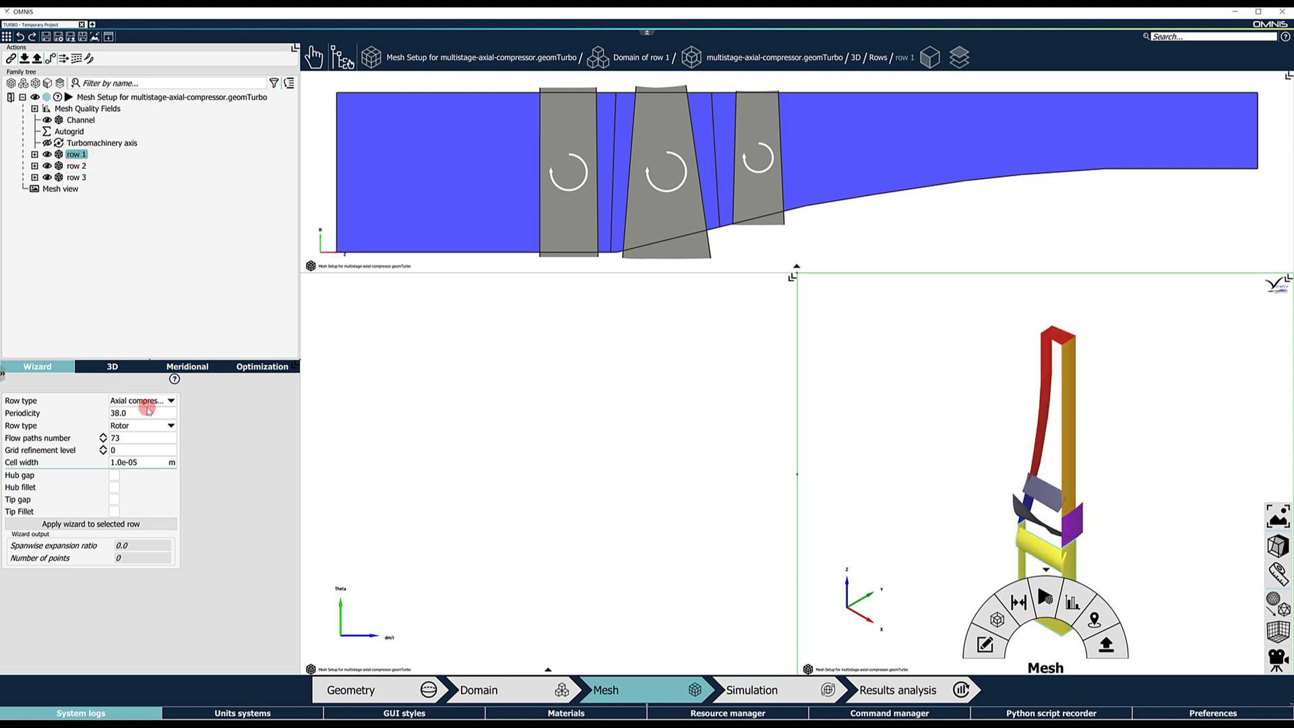
click(172, 400)
drag(179, 445, 182, 402)
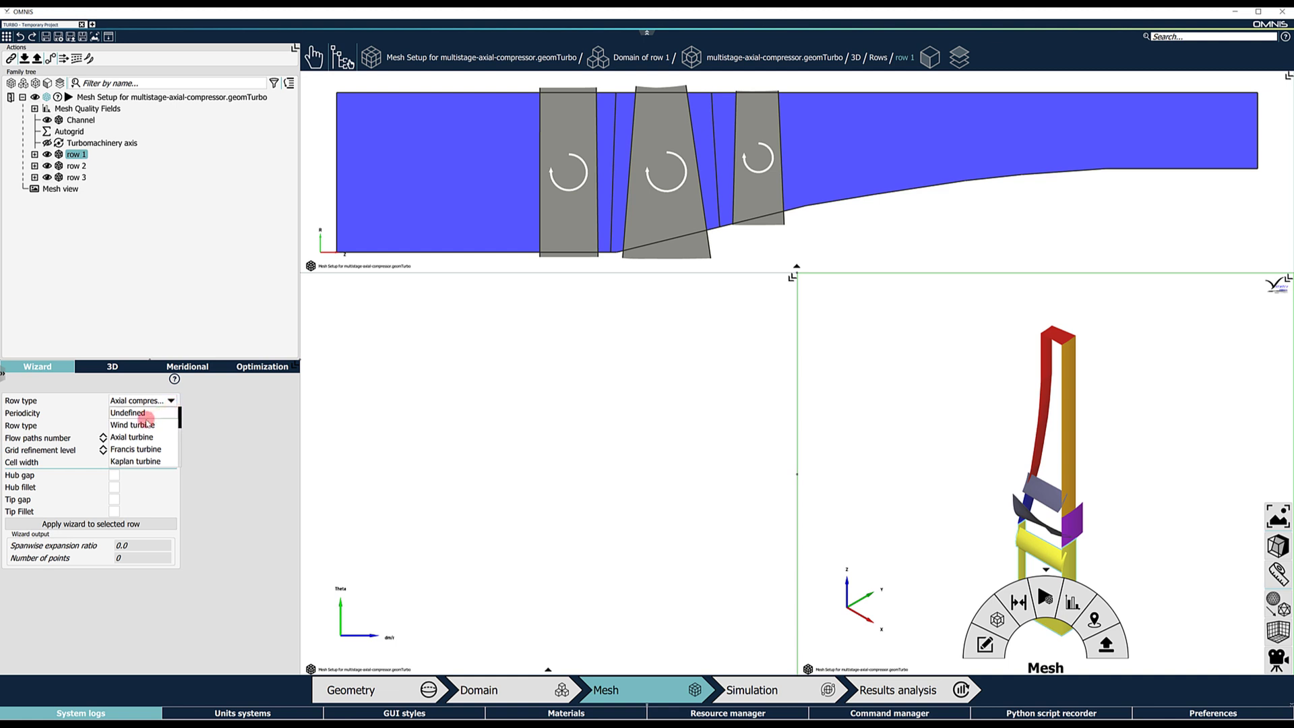
scroll(144, 440, down, 3)
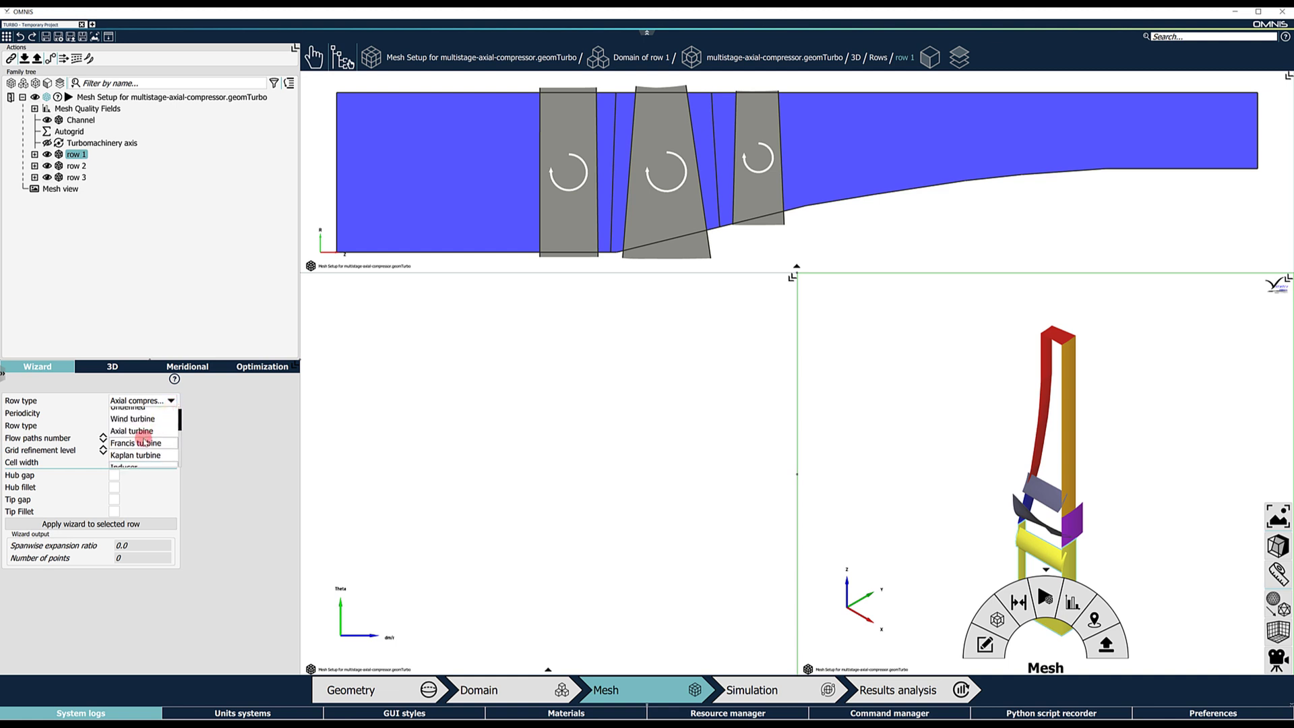
scroll(144, 441, down, 3)
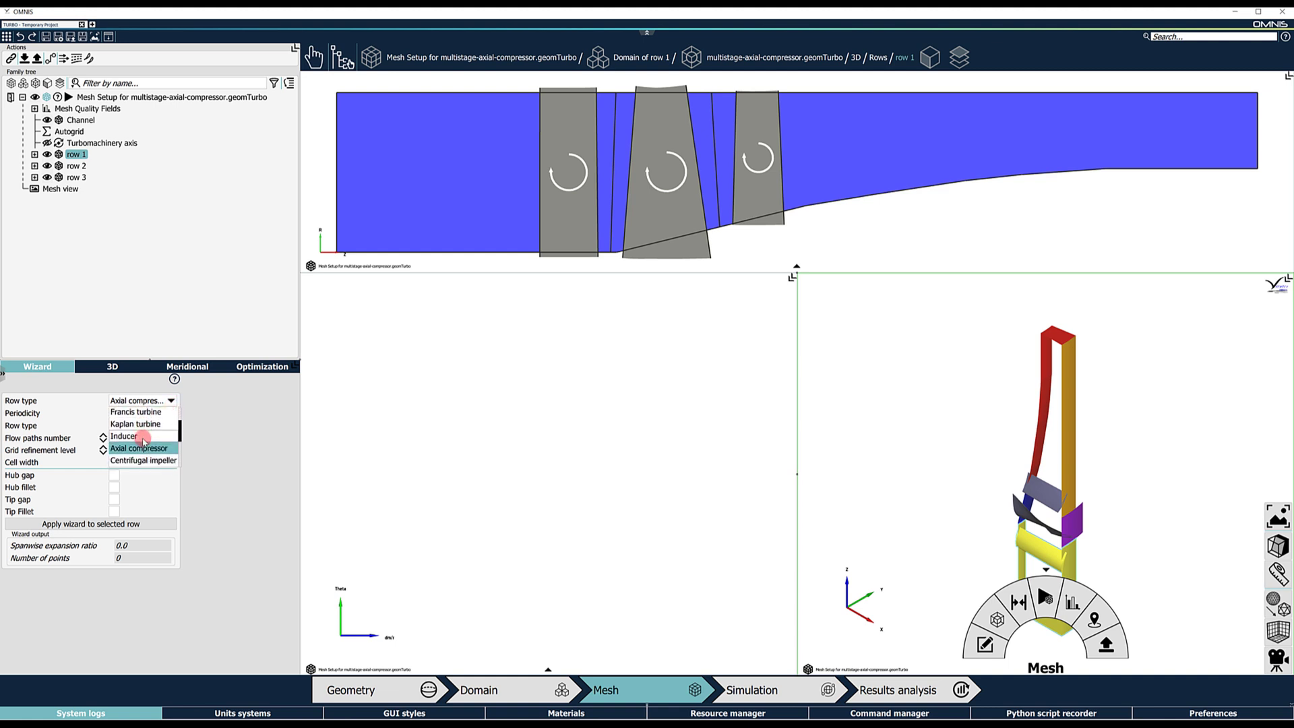
scroll(143, 442, down, 5)
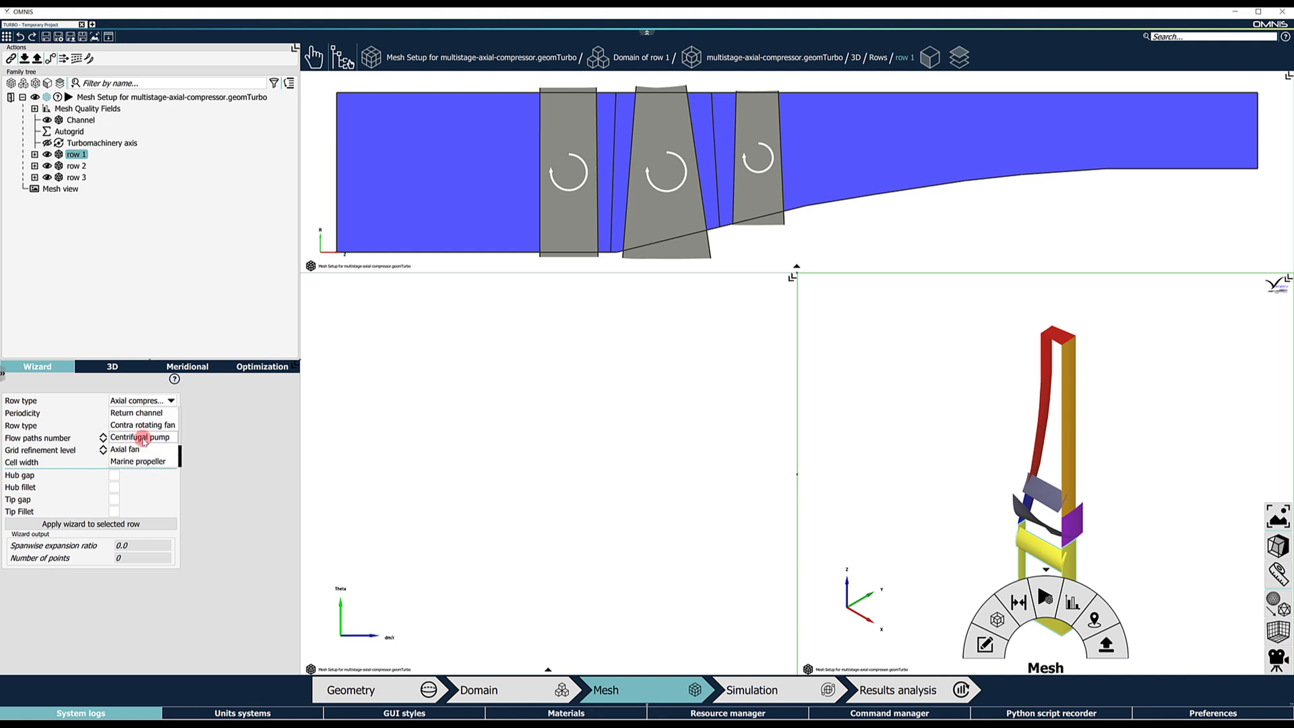
click(230, 430)
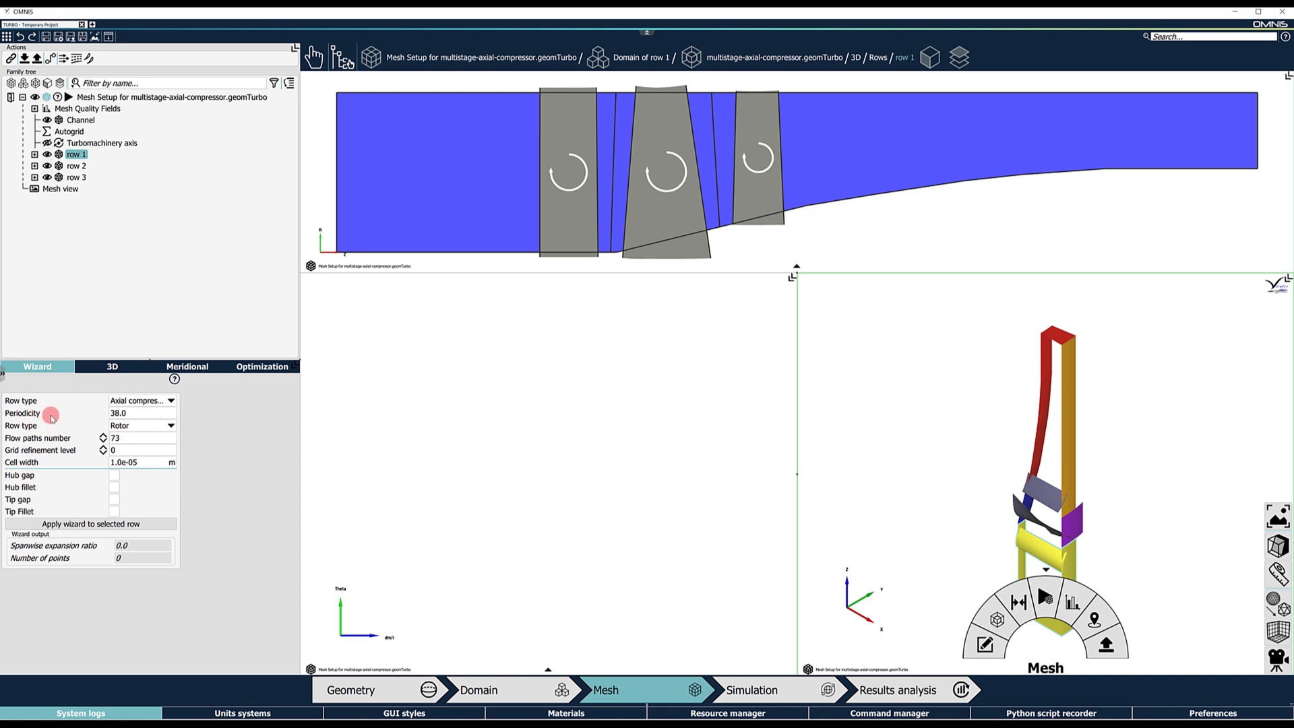
click(170, 426)
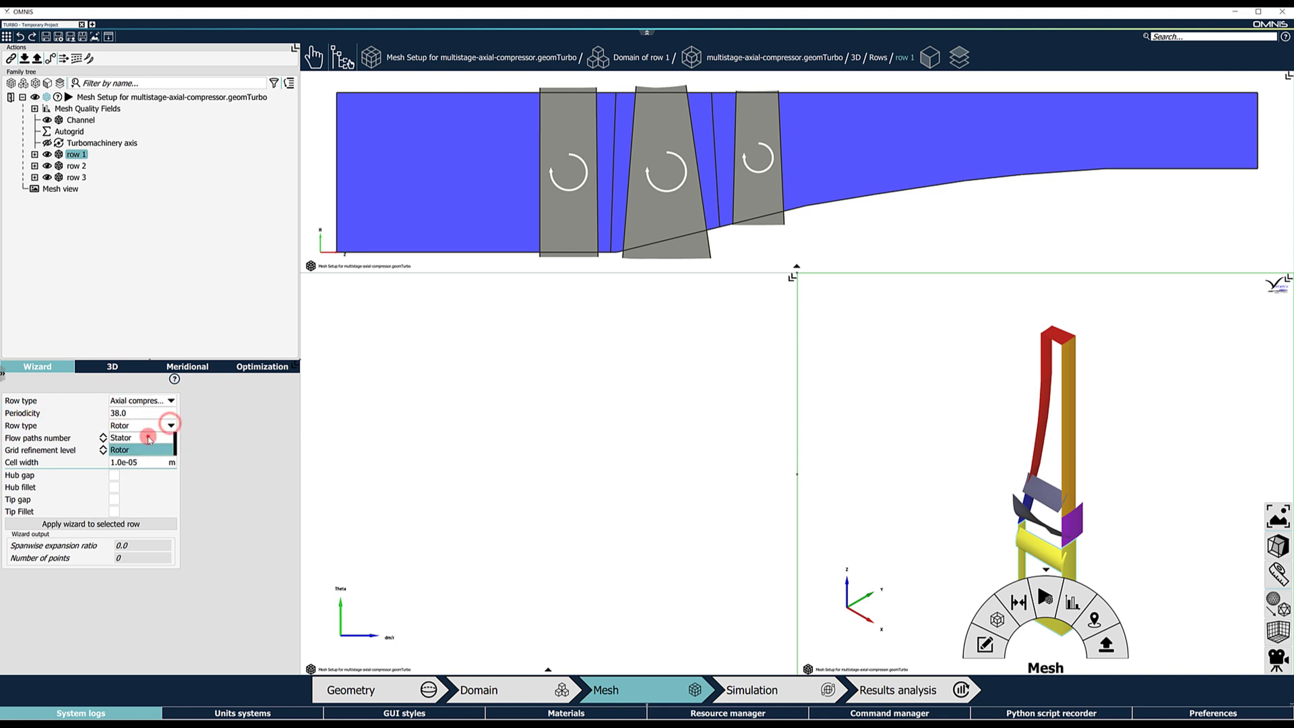
click(147, 436)
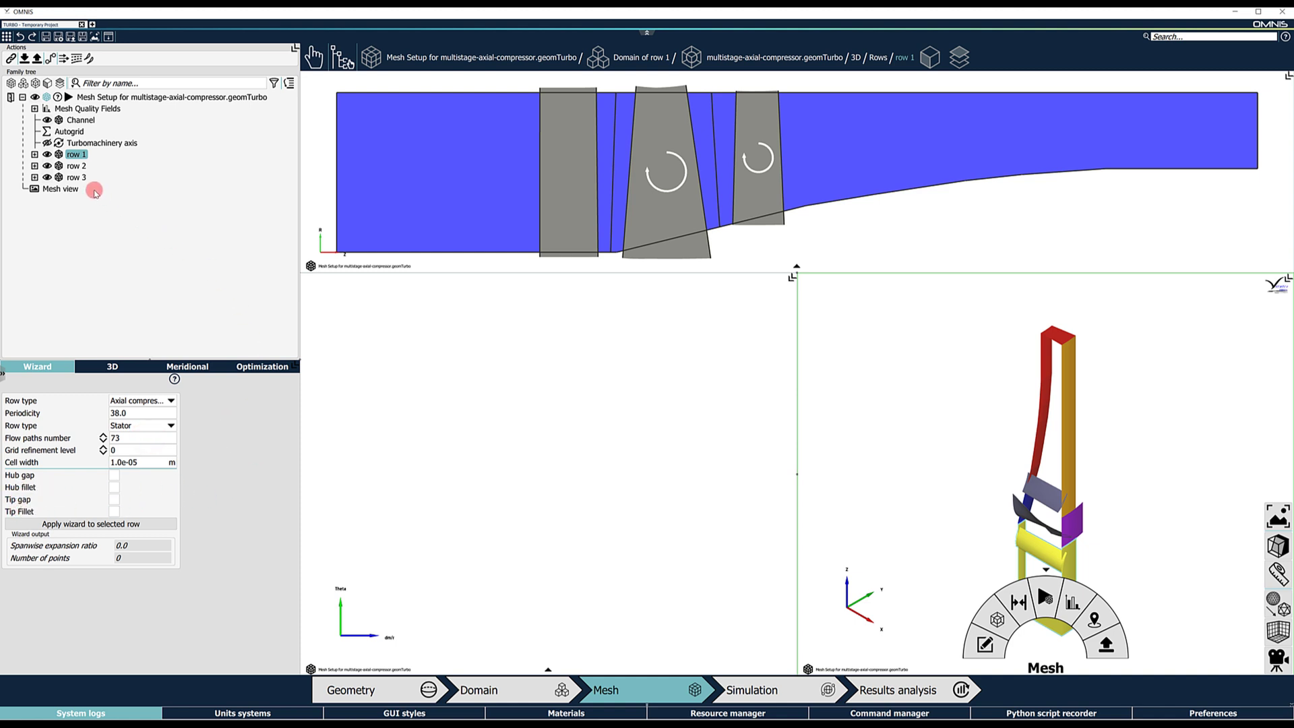
Step: Nudge row 3's flow path count down and back up, keeping 73 flow paths
click(76, 177)
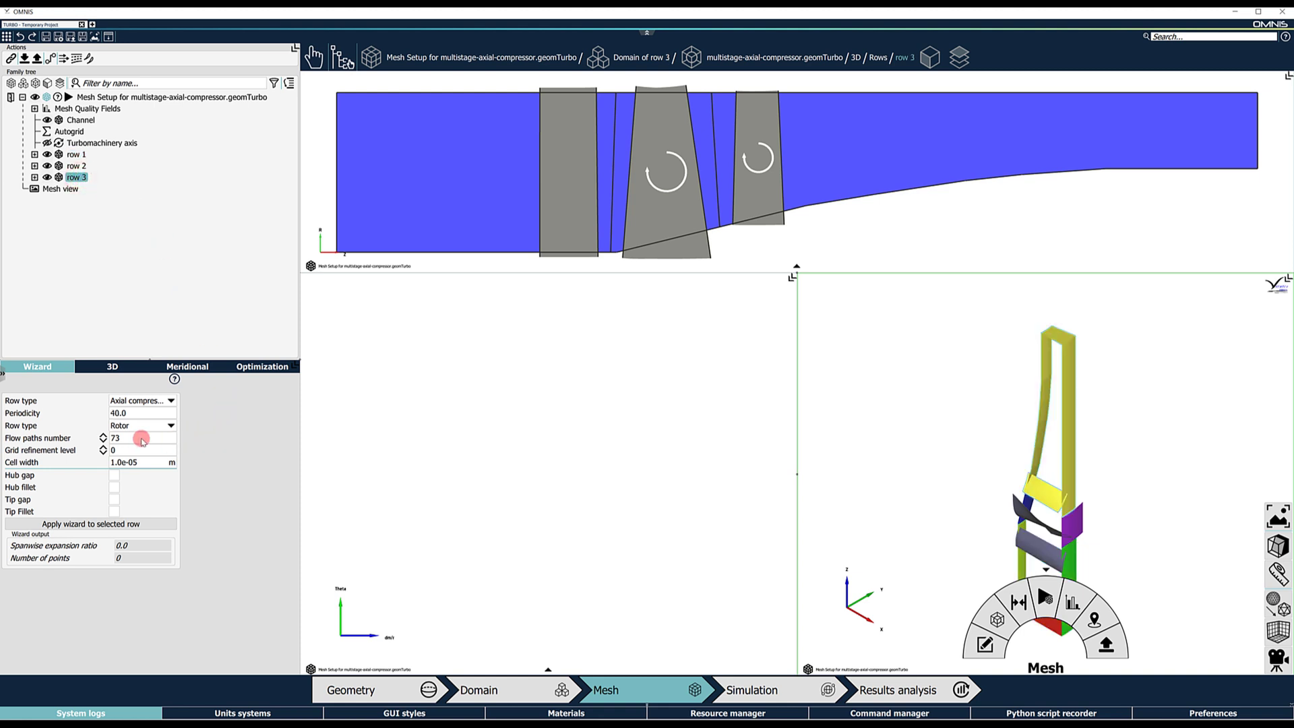
click(103, 443)
click(103, 443)
click(103, 443)
click(103, 442)
click(103, 436)
click(103, 435)
click(103, 435)
click(103, 435)
click(147, 462)
click(233, 444)
Step: Raise row 3's grid refinement level, then return it to 0
click(103, 450)
click(103, 447)
click(103, 447)
click(103, 447)
click(103, 453)
click(104, 453)
Step: Make row 3 a Stator, then check row 2 as the only remaining rotor
click(171, 426)
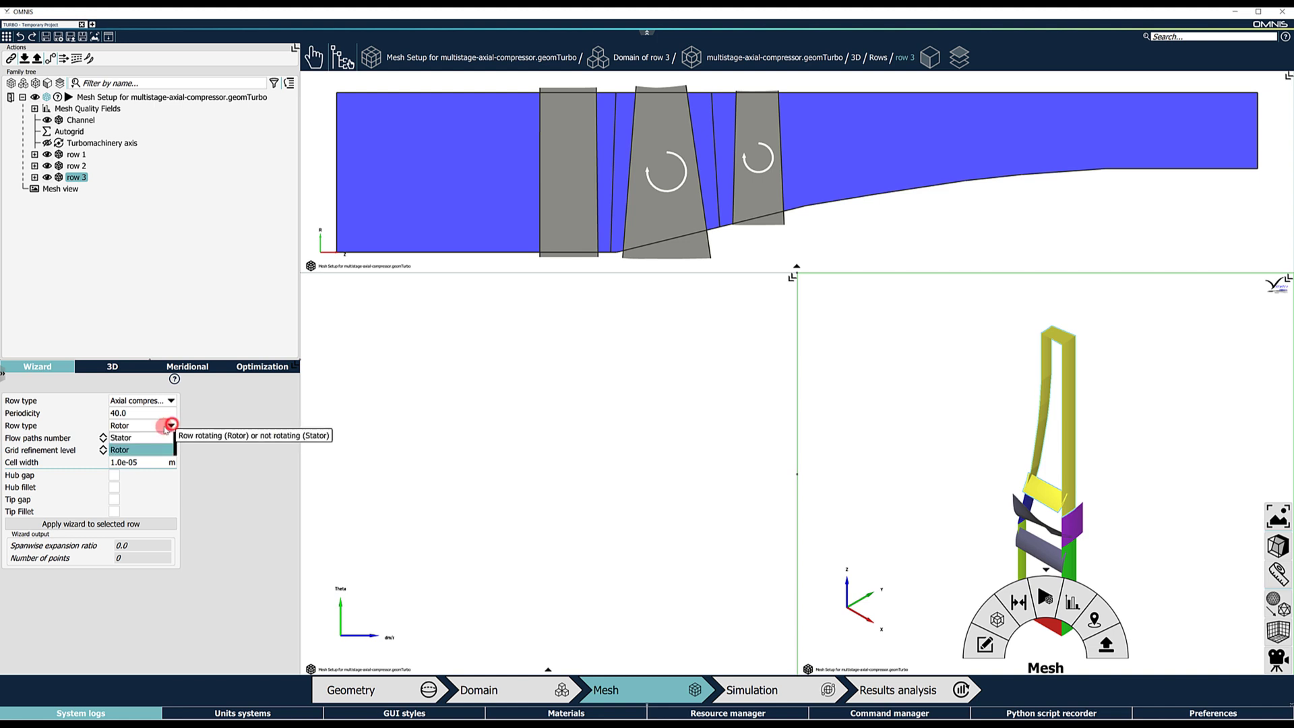
click(140, 436)
click(217, 425)
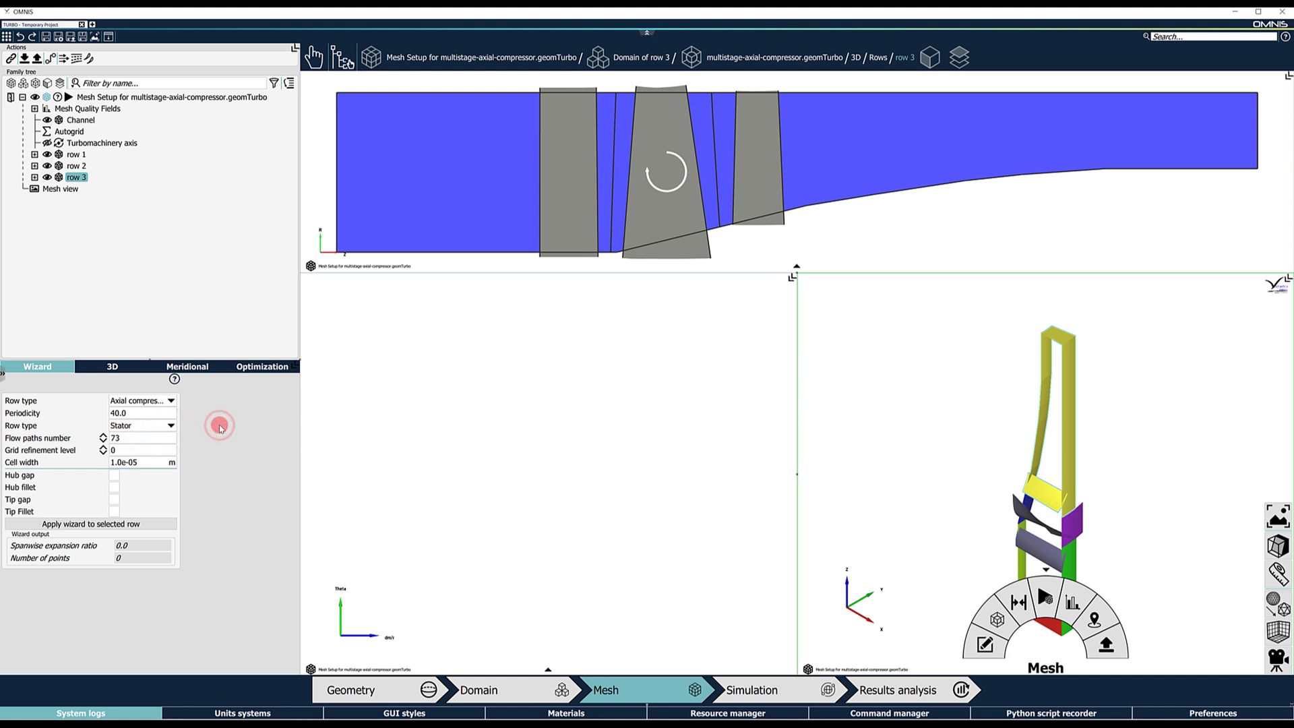
click(76, 165)
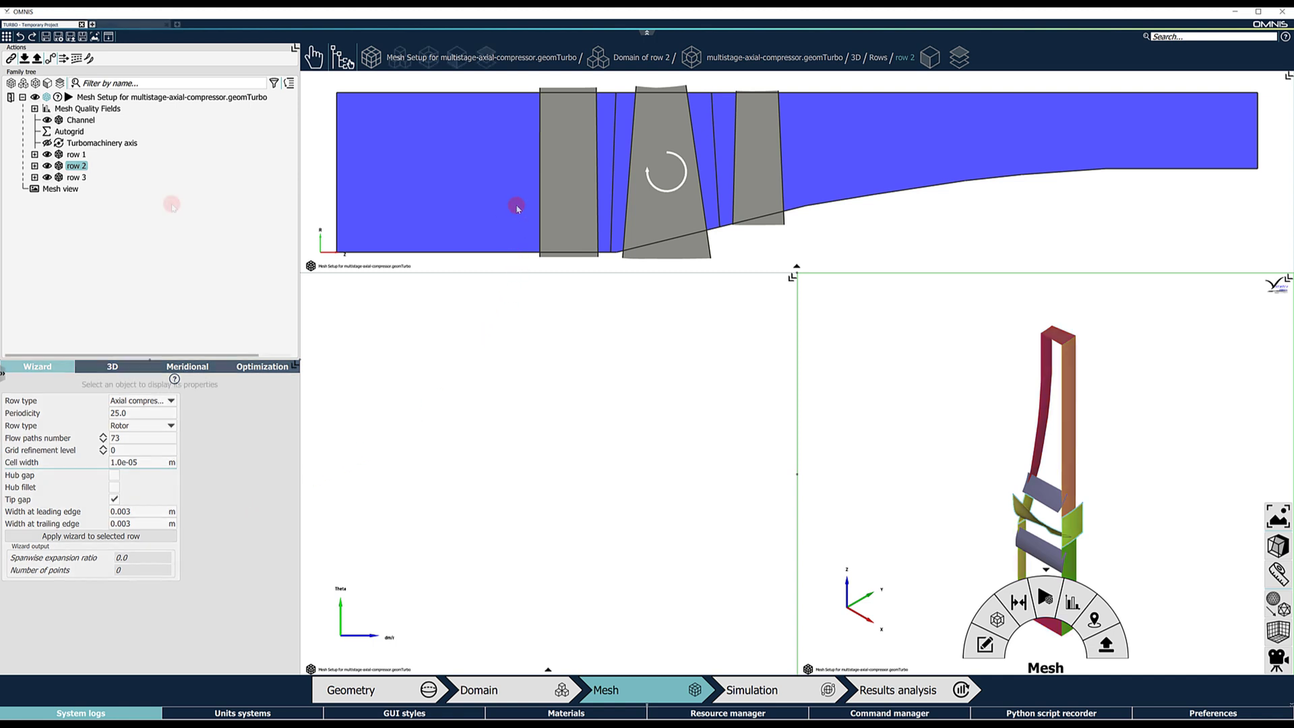
Step: Apply the mesh wizard to row 1, row 2 and row 3 in turn to generate their meshes
click(145, 187)
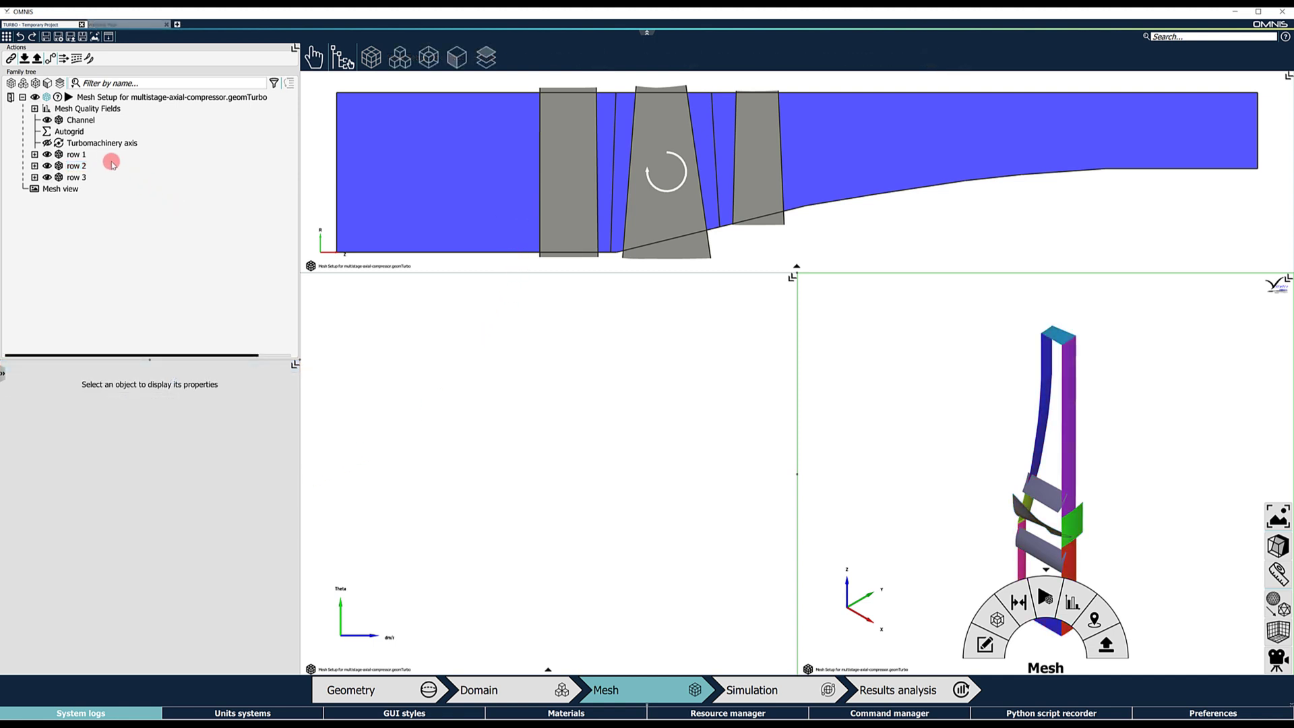
click(84, 155)
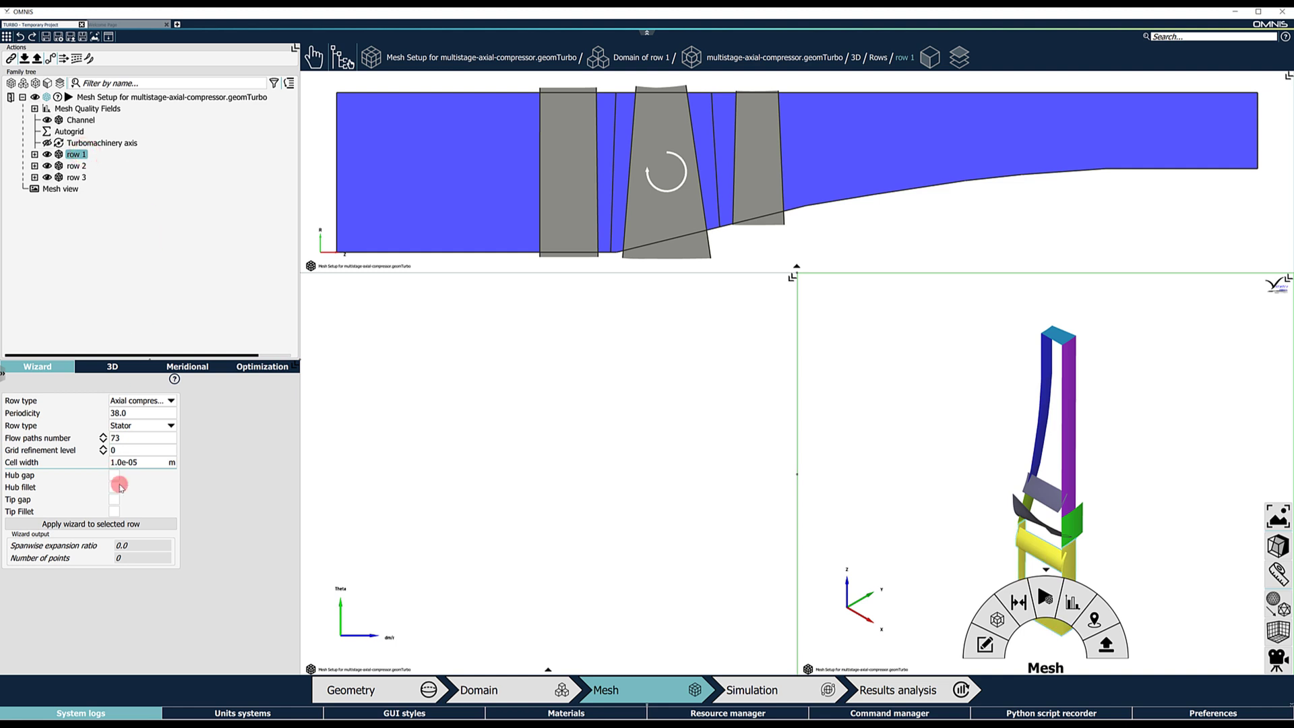
click(136, 525)
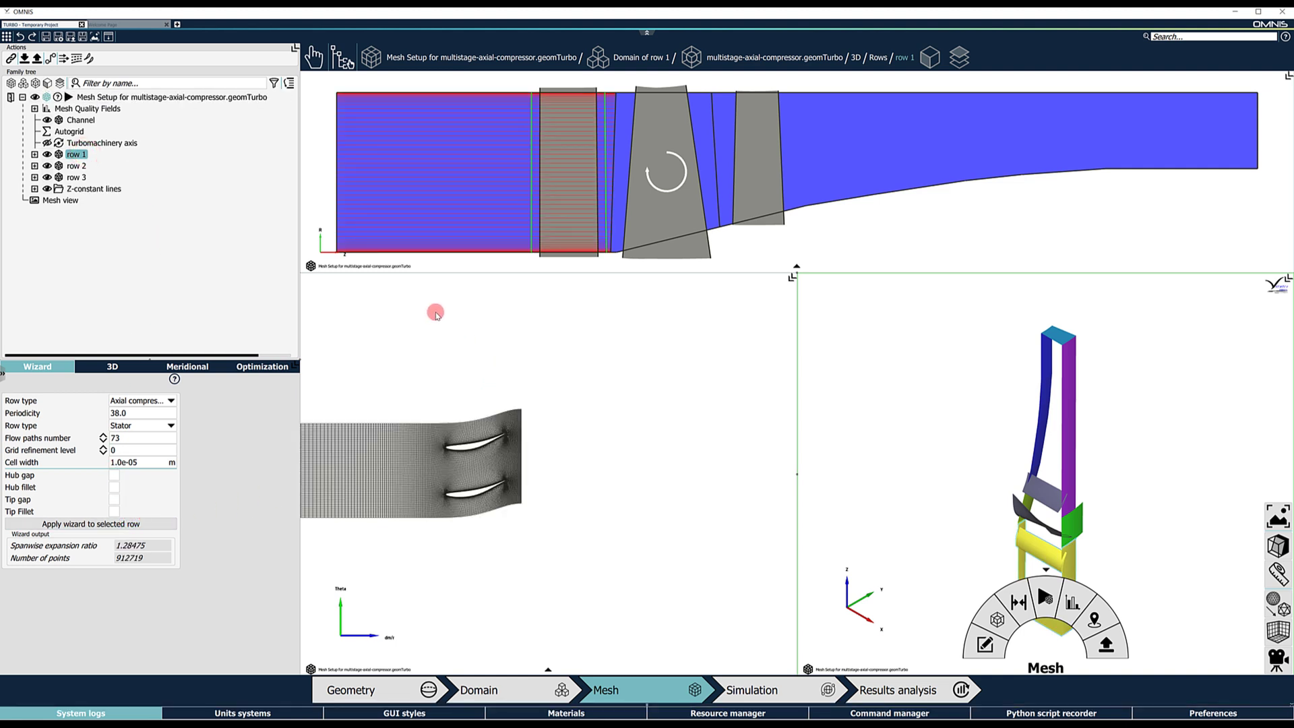
click(78, 166)
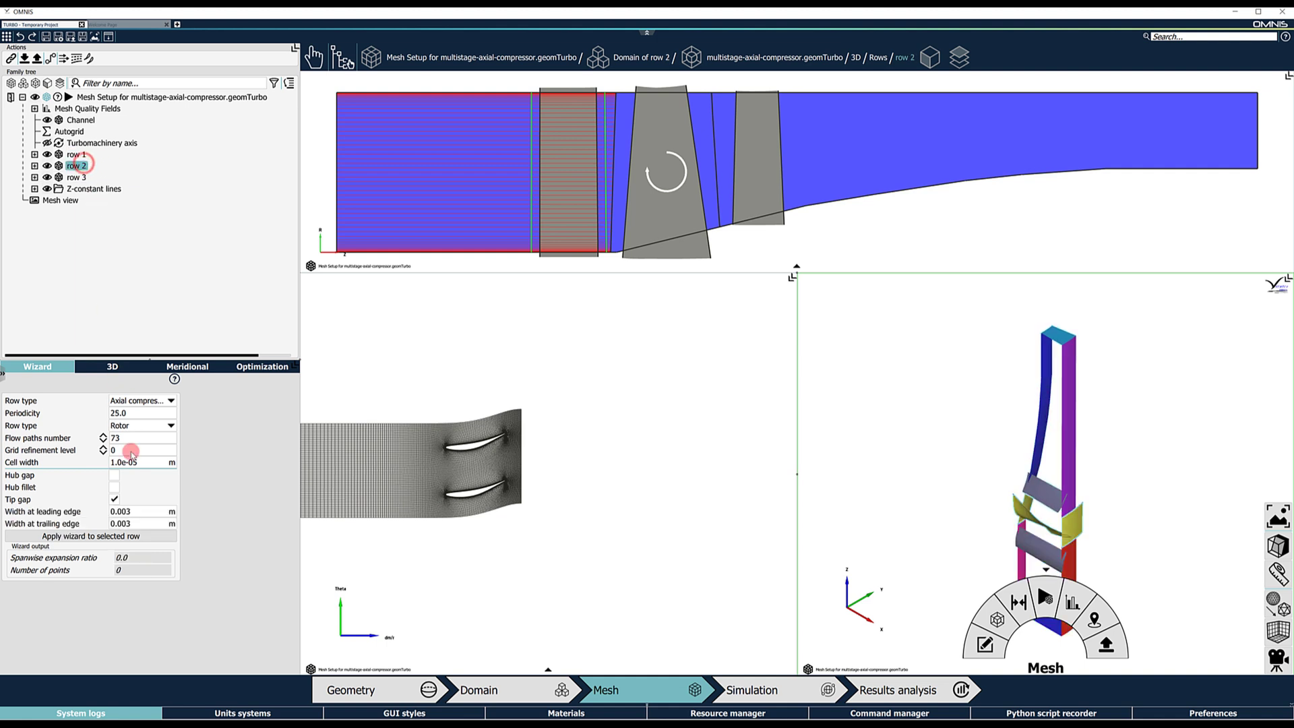
click(146, 536)
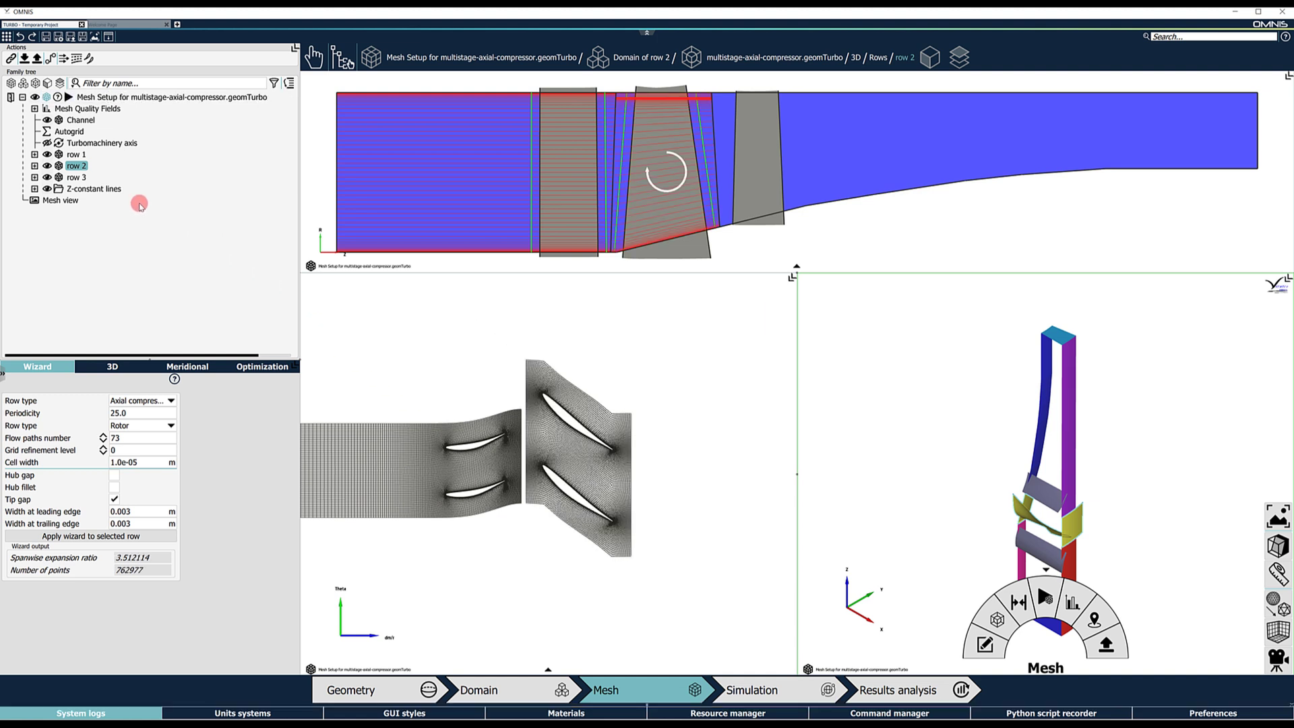
click(76, 176)
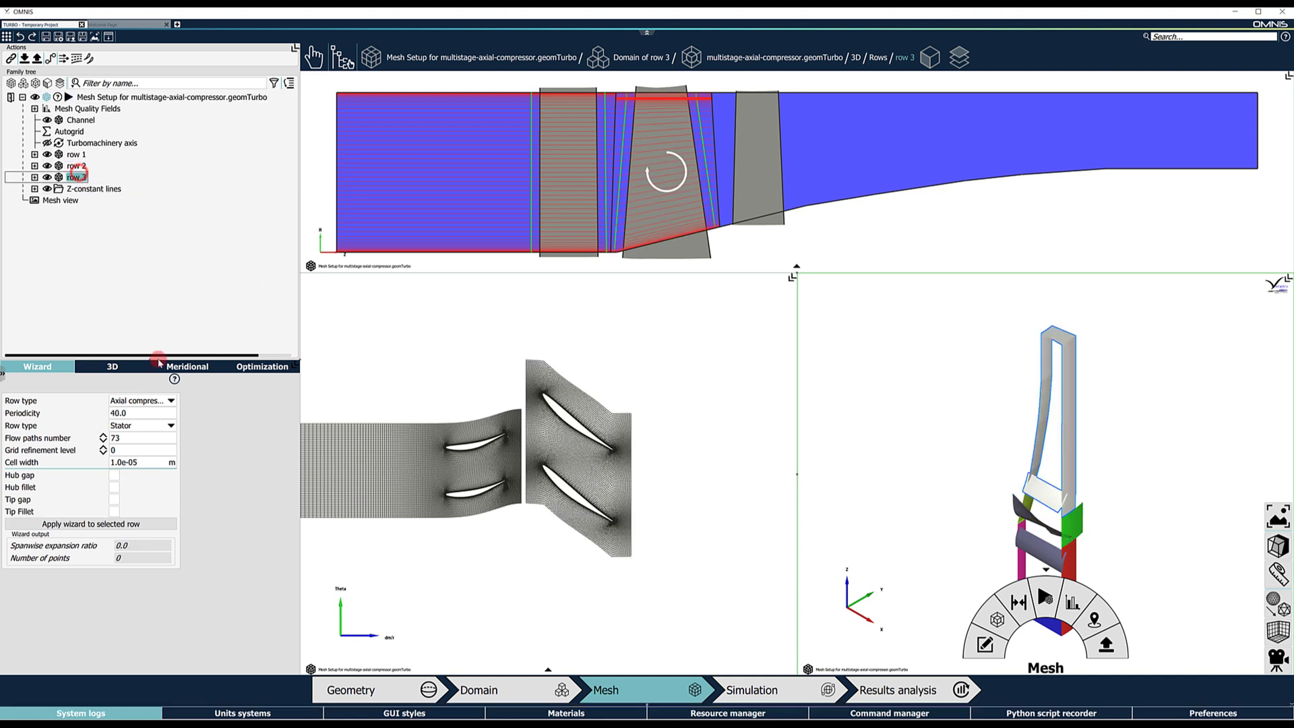
click(133, 522)
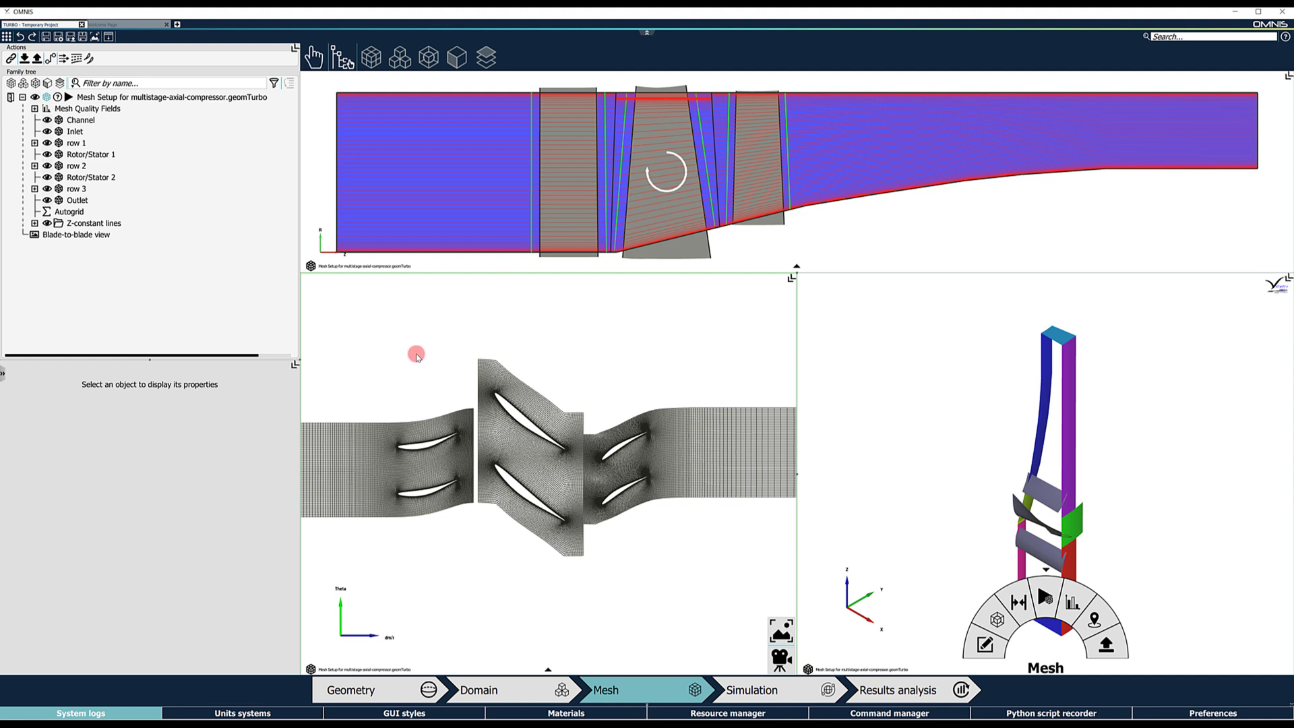
Step: Hide the meshes of rows 2 and 3, leaving only row 1 visible
click(47, 143)
click(47, 143)
click(47, 143)
click(47, 165)
click(47, 189)
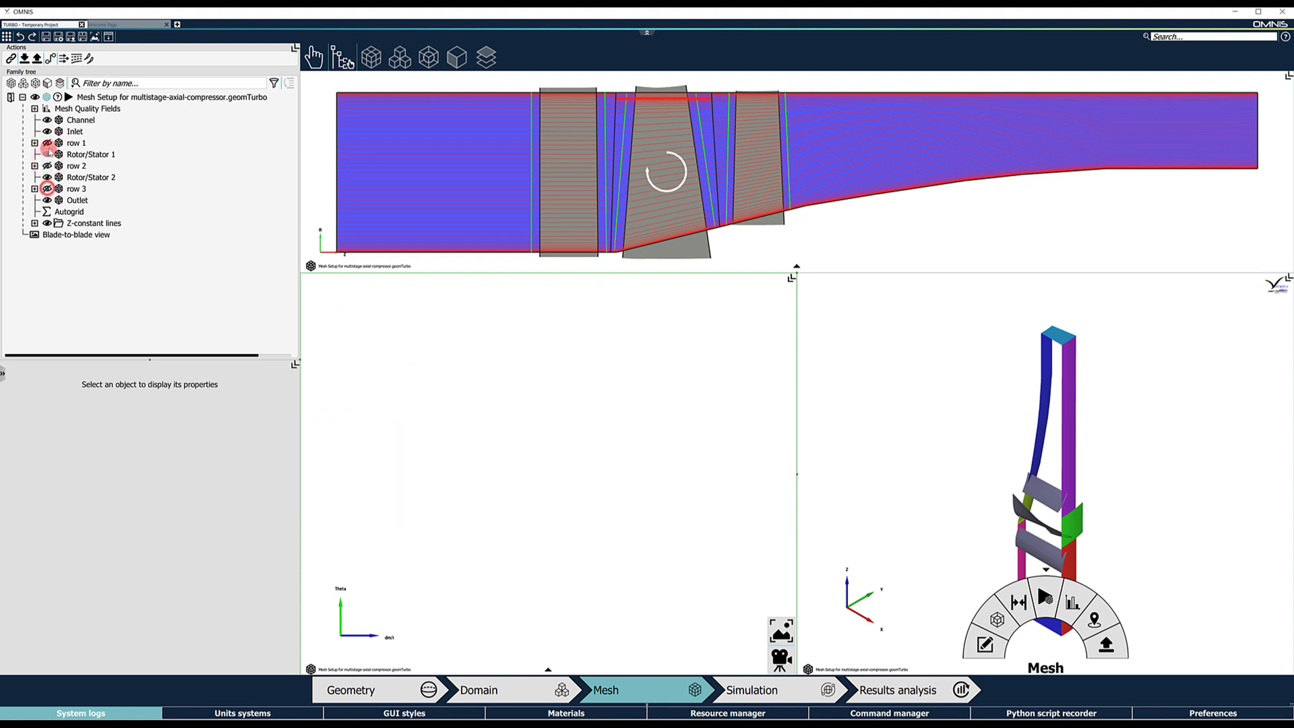
click(48, 143)
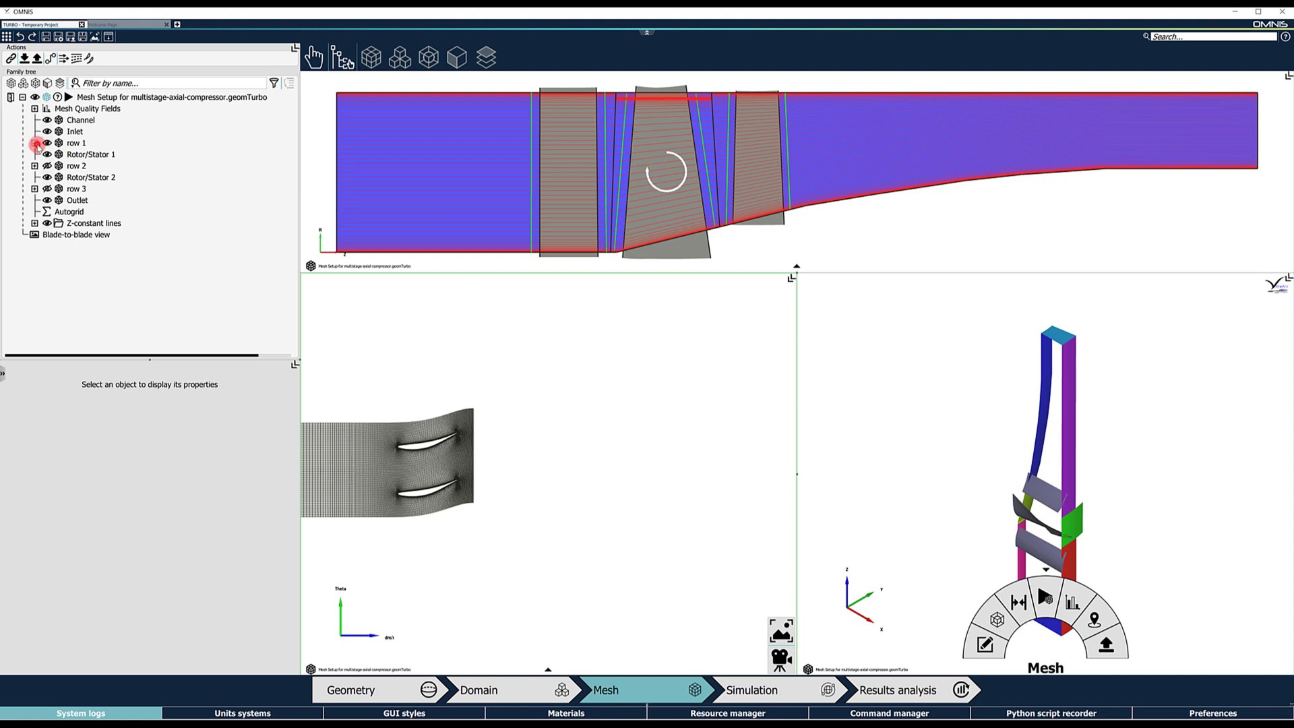
Step: Set row 1 Main Blade's blade-to-blade active layer to 10% span
click(35, 143)
click(86, 155)
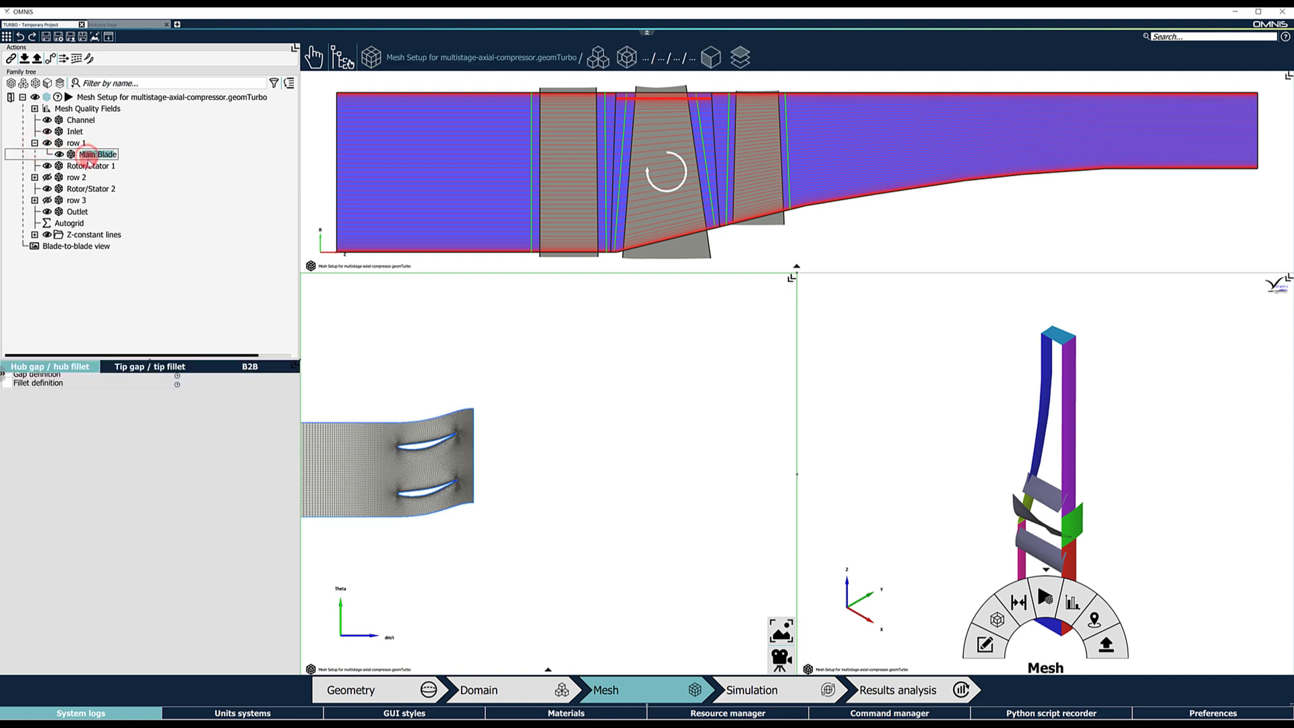
click(88, 159)
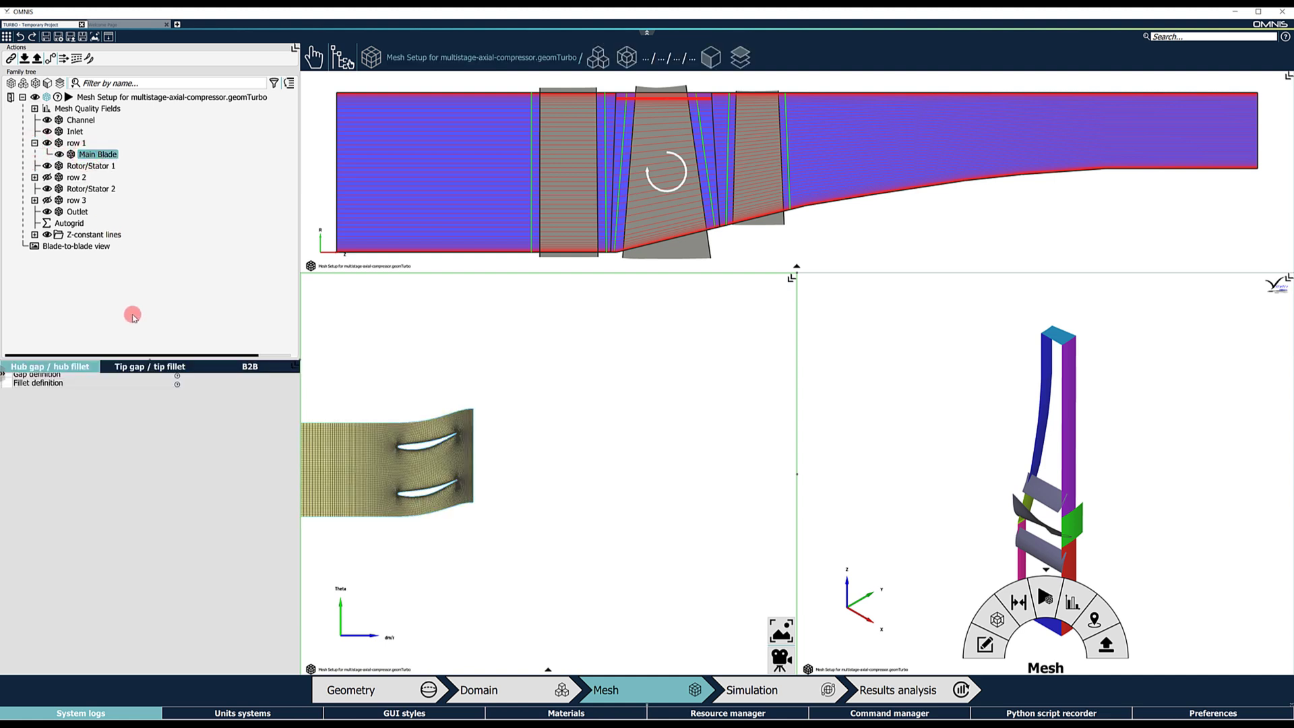
click(226, 372)
click(142, 444)
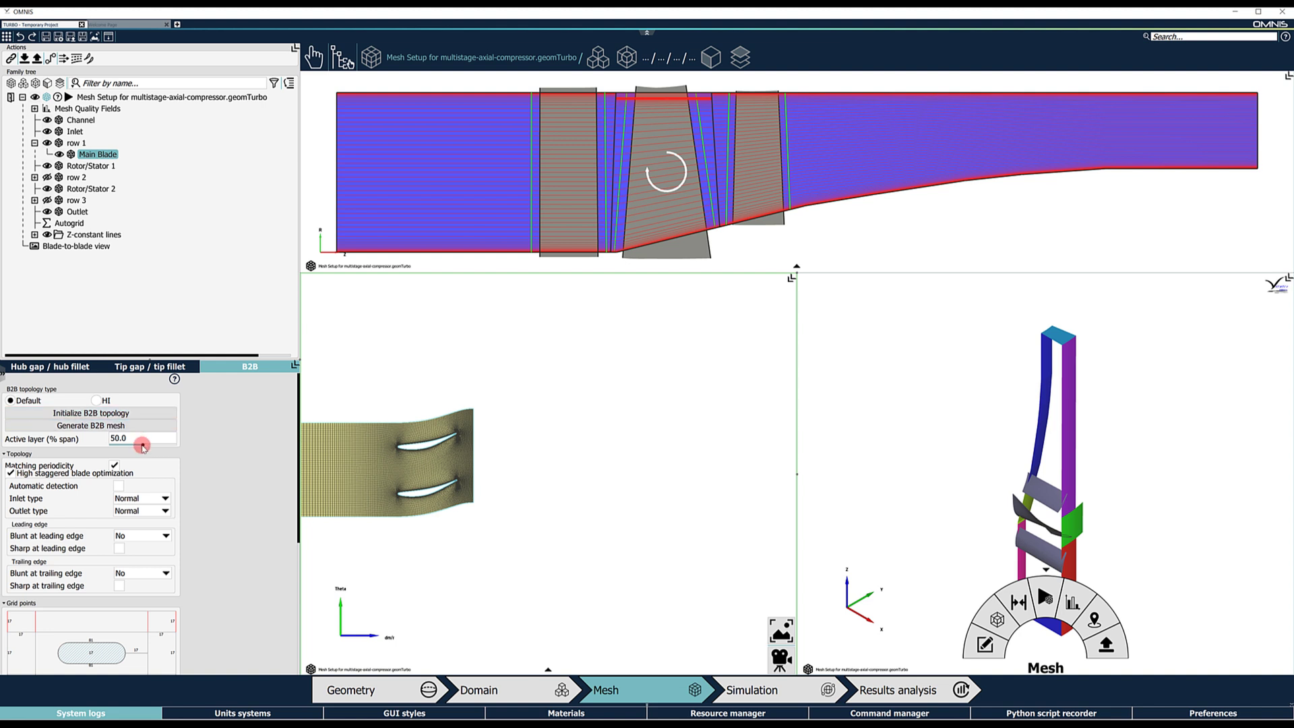
mouse_move(142, 446)
mouse_down()
mouse_move(165, 446)
mouse_move(126, 446)
mouse_up()
double_click(124, 445)
text(10)
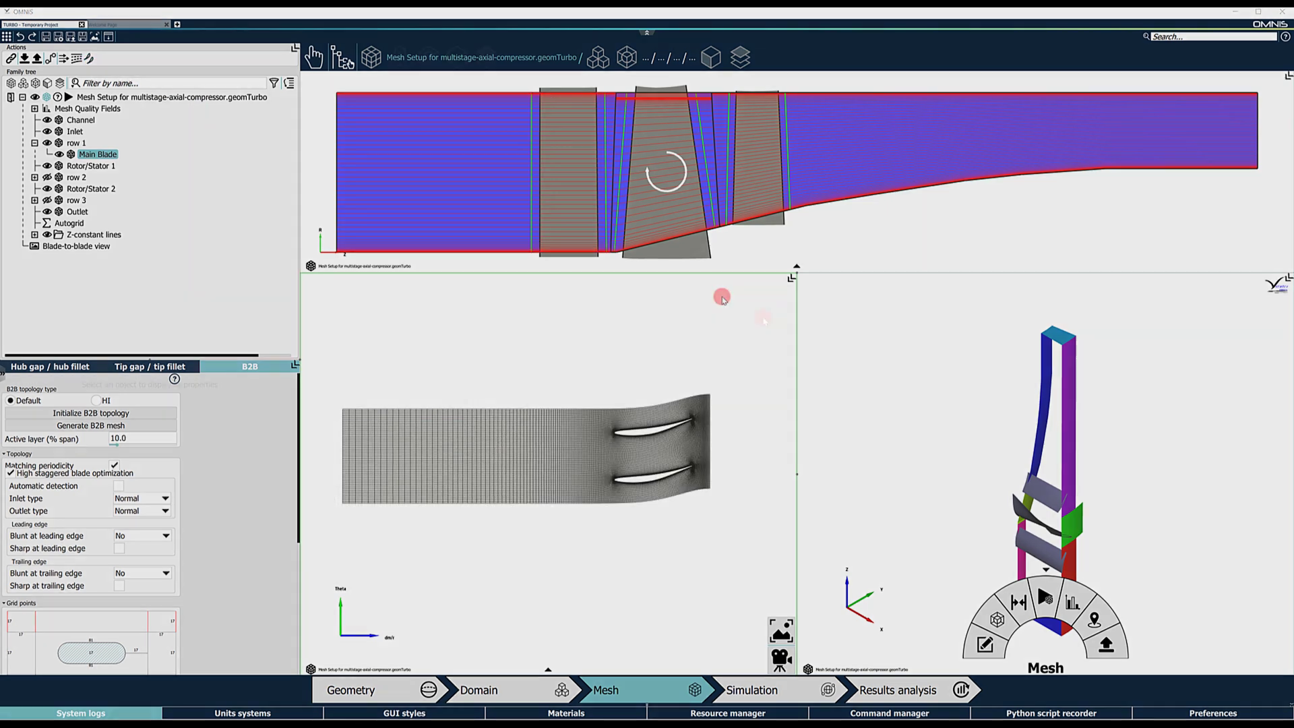
Step: Save the project as MyProject in the Tutorial_Tuesday folder
click(763, 319)
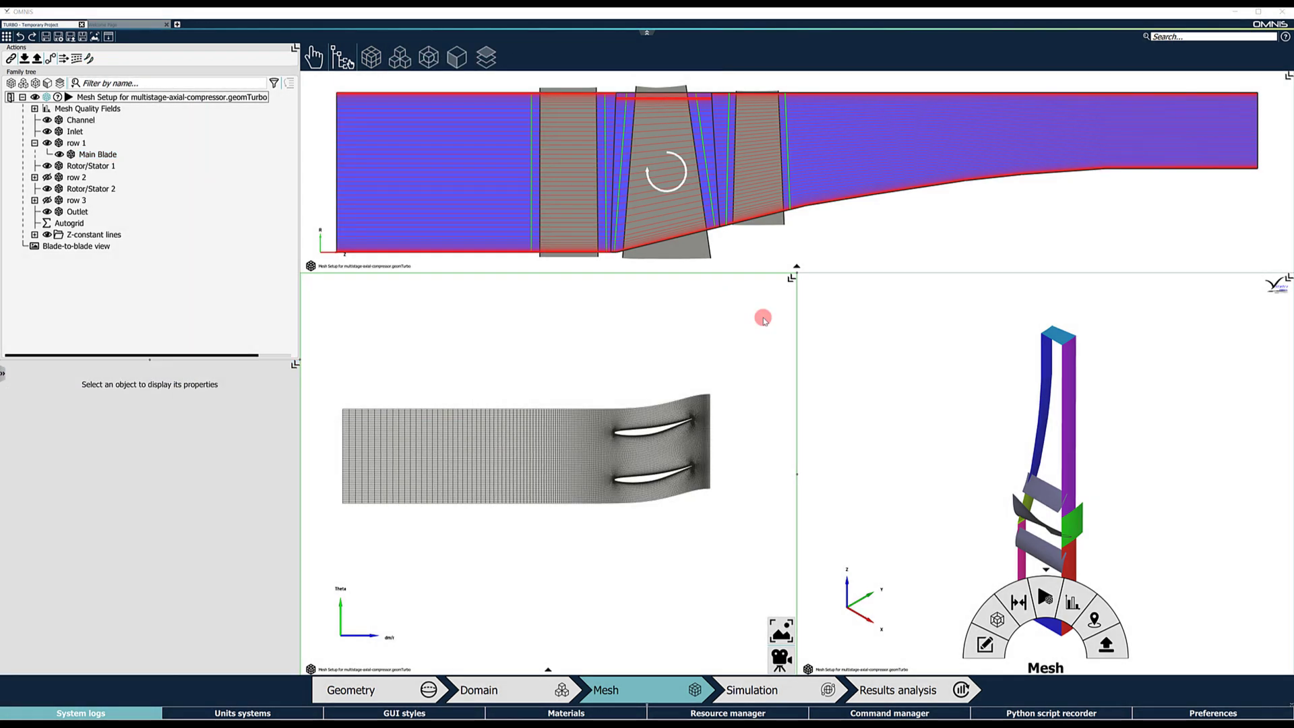
click(218, 201)
key(ctrl+s)
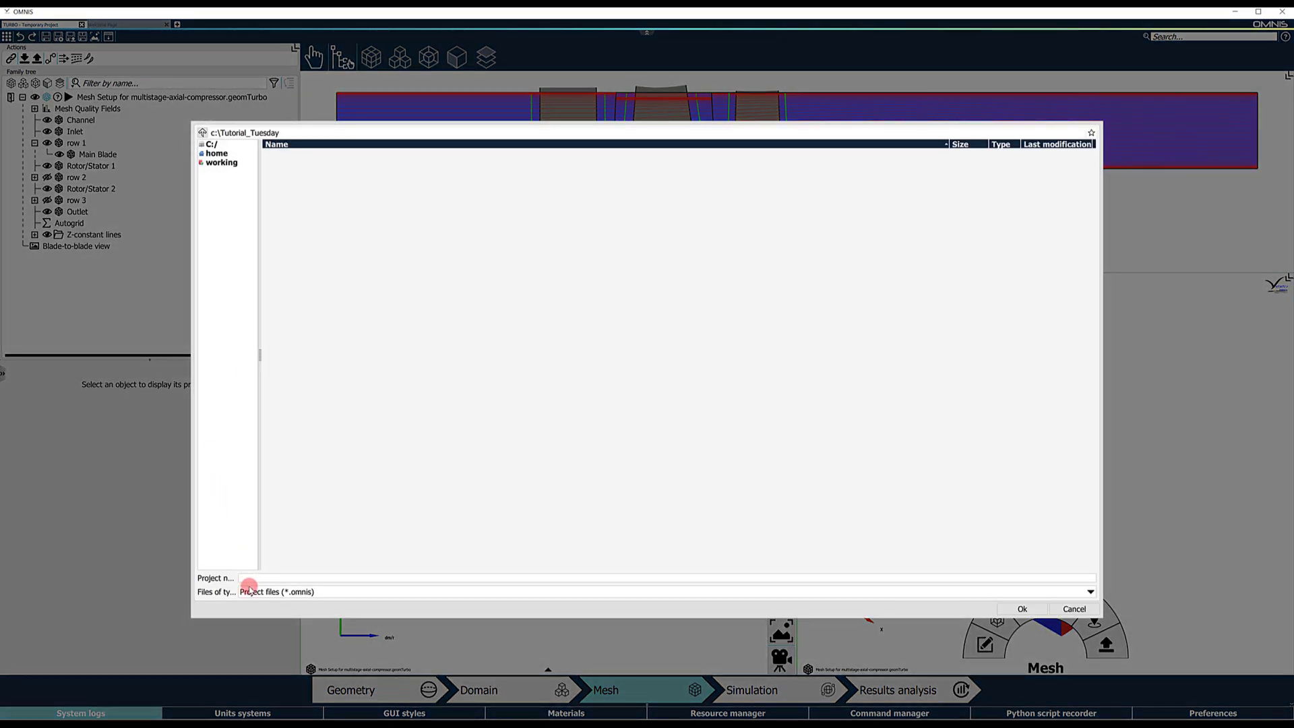
click(247, 578)
text(MyProject)
click(1023, 609)
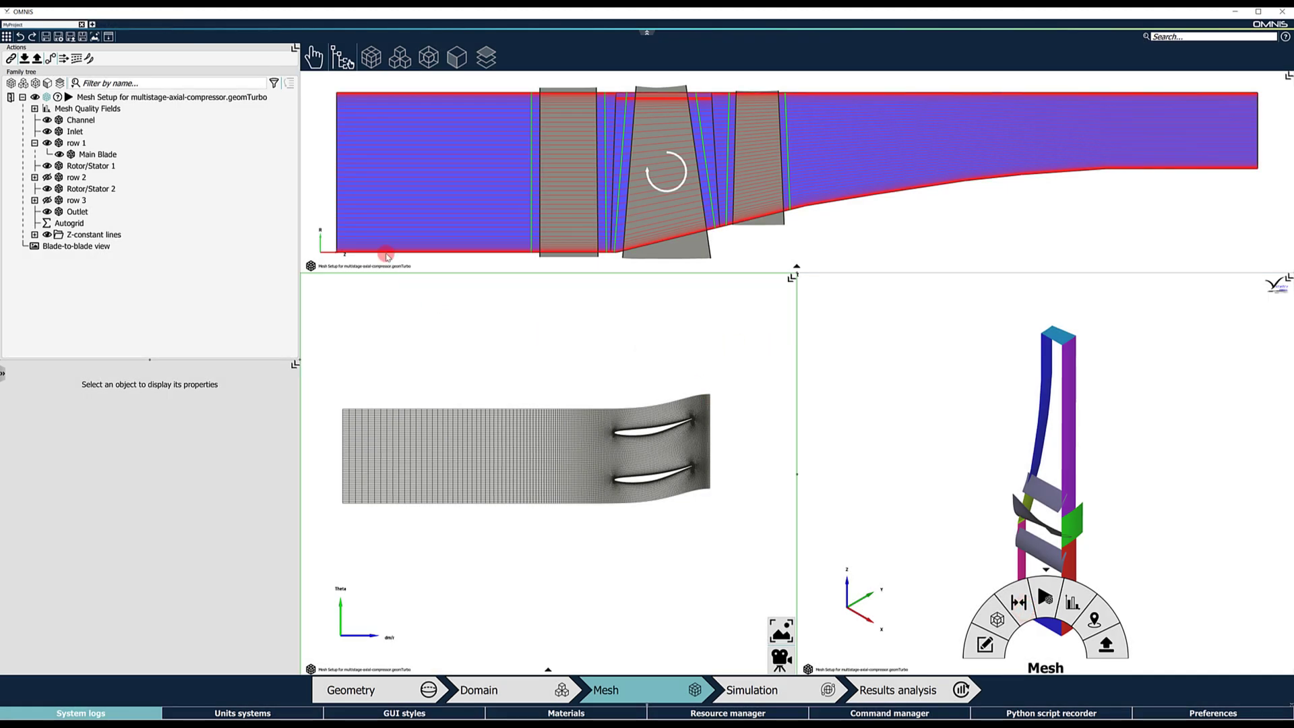
Step: Set parallel mesh generation to 8 cores for the compressor mesh setup
click(250, 98)
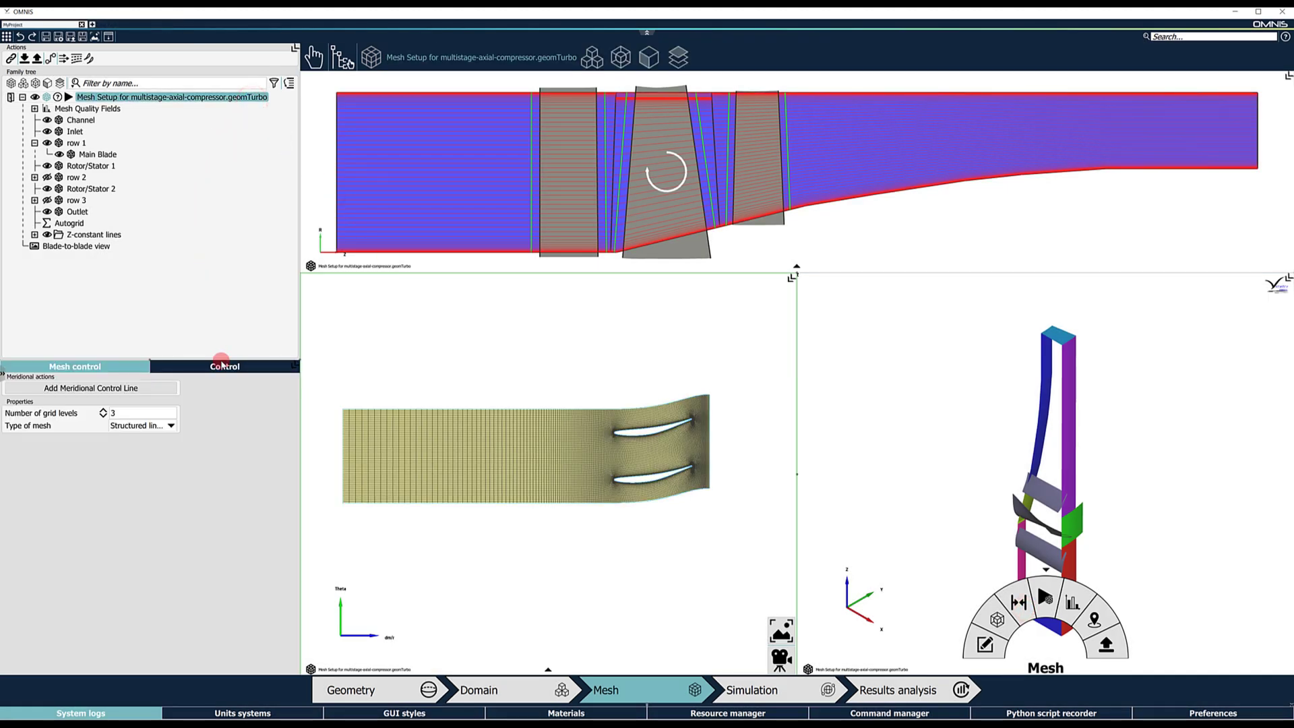
click(224, 367)
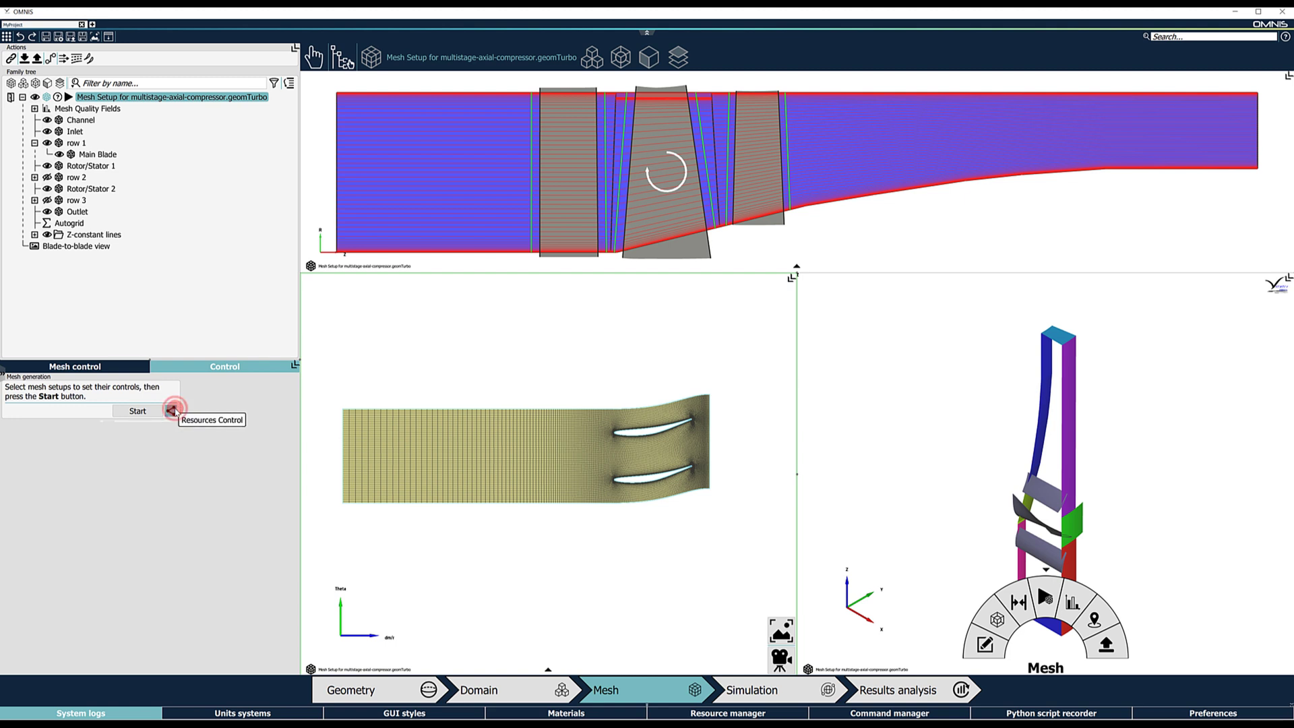
click(172, 410)
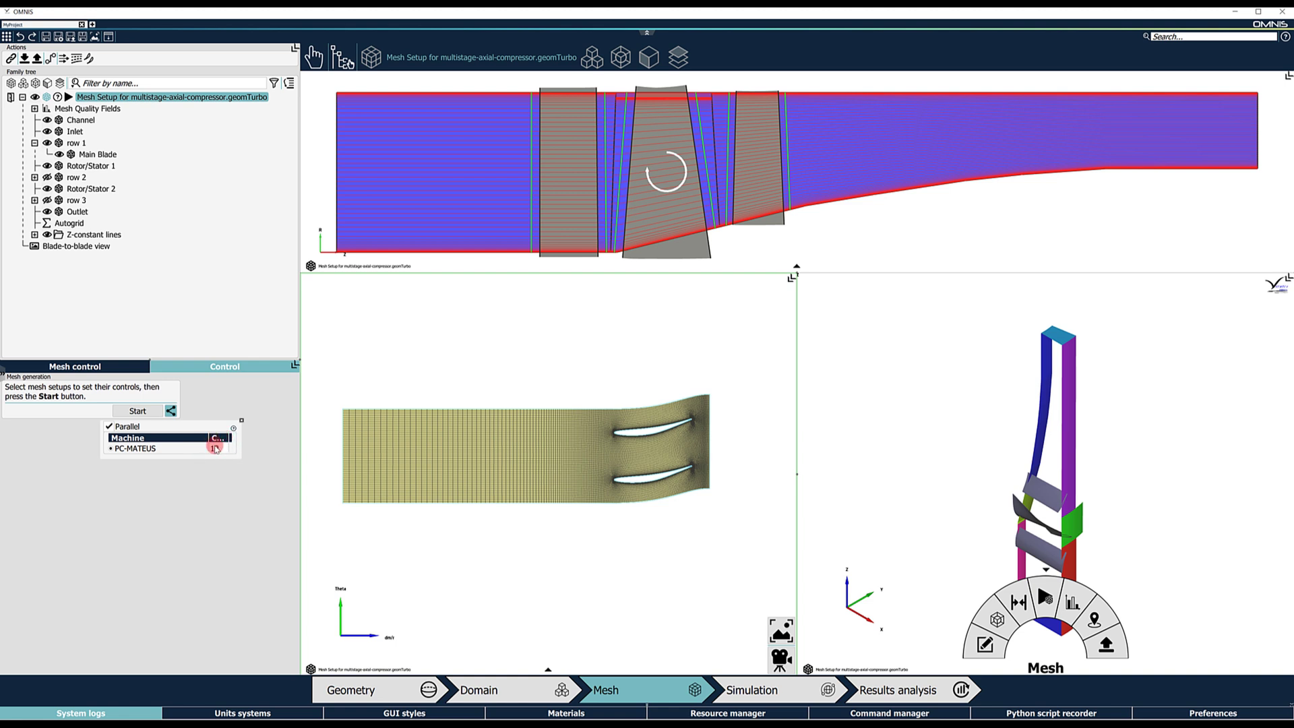
text(8)
click(234, 457)
click(240, 420)
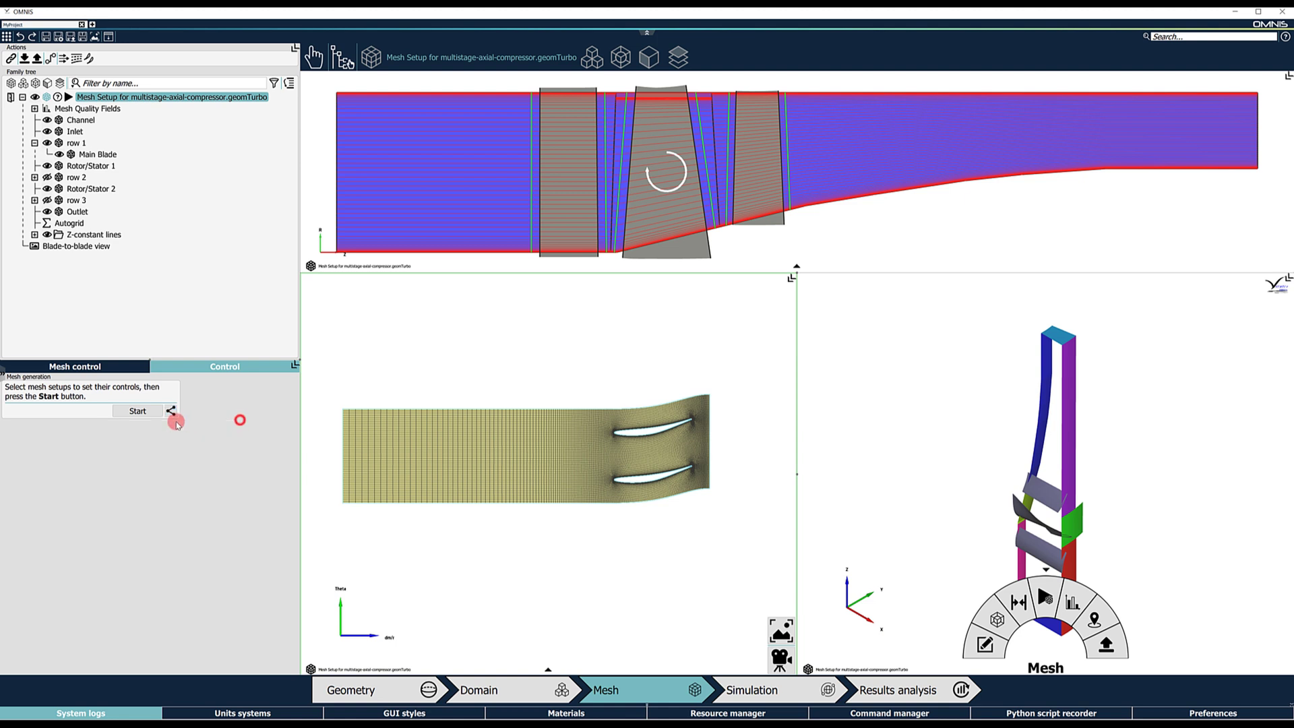
Step: Start the 3D mesh generation and dismiss the completion notice
click(142, 413)
click(224, 449)
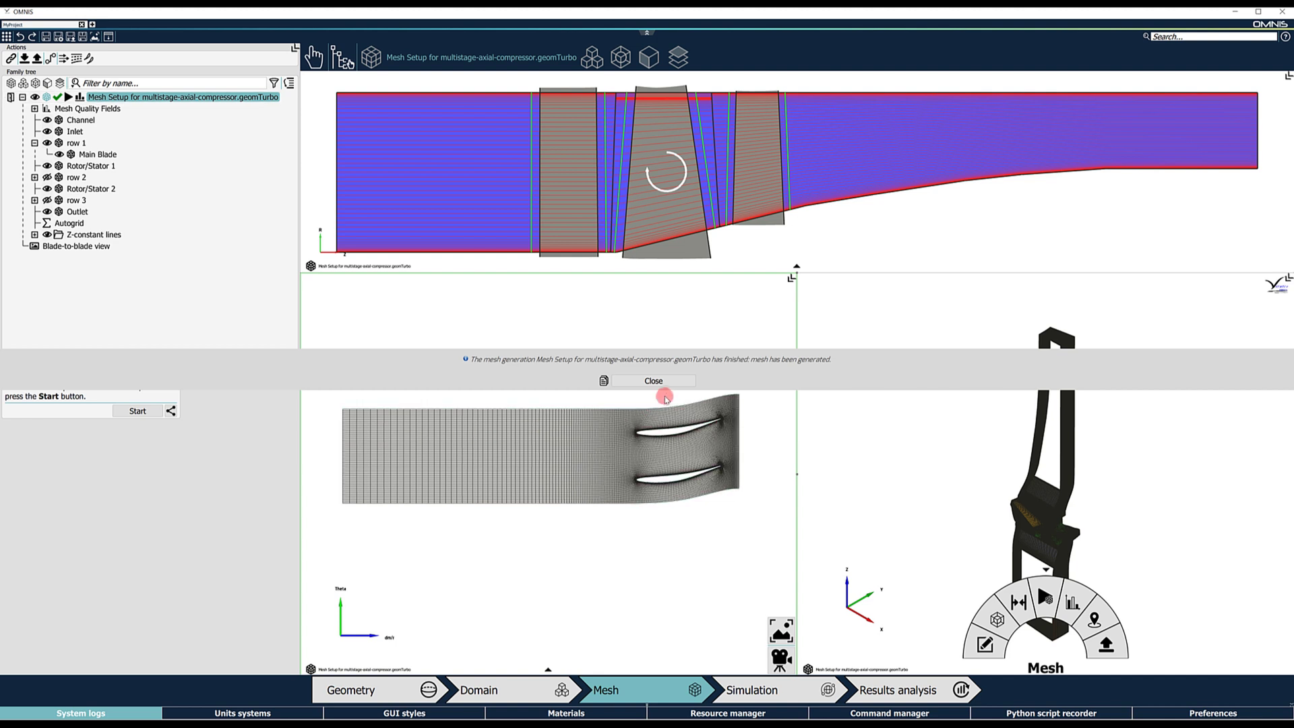
click(668, 382)
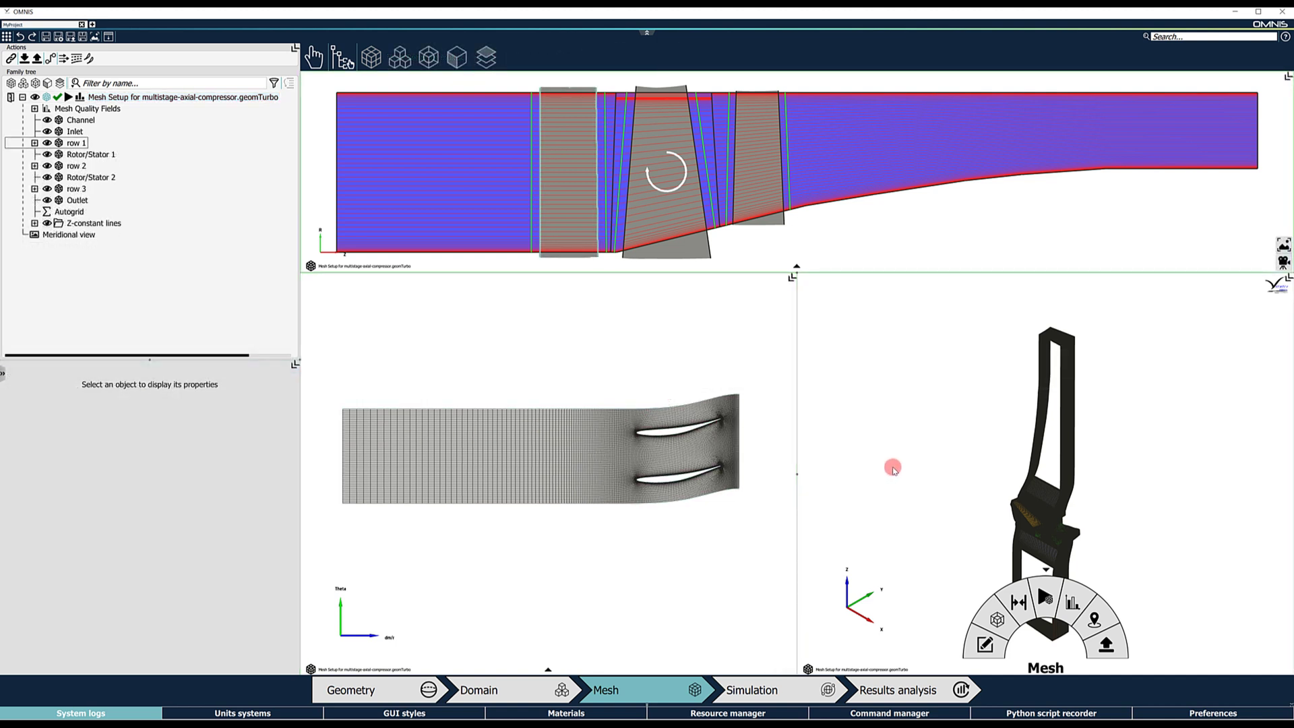
click(1073, 594)
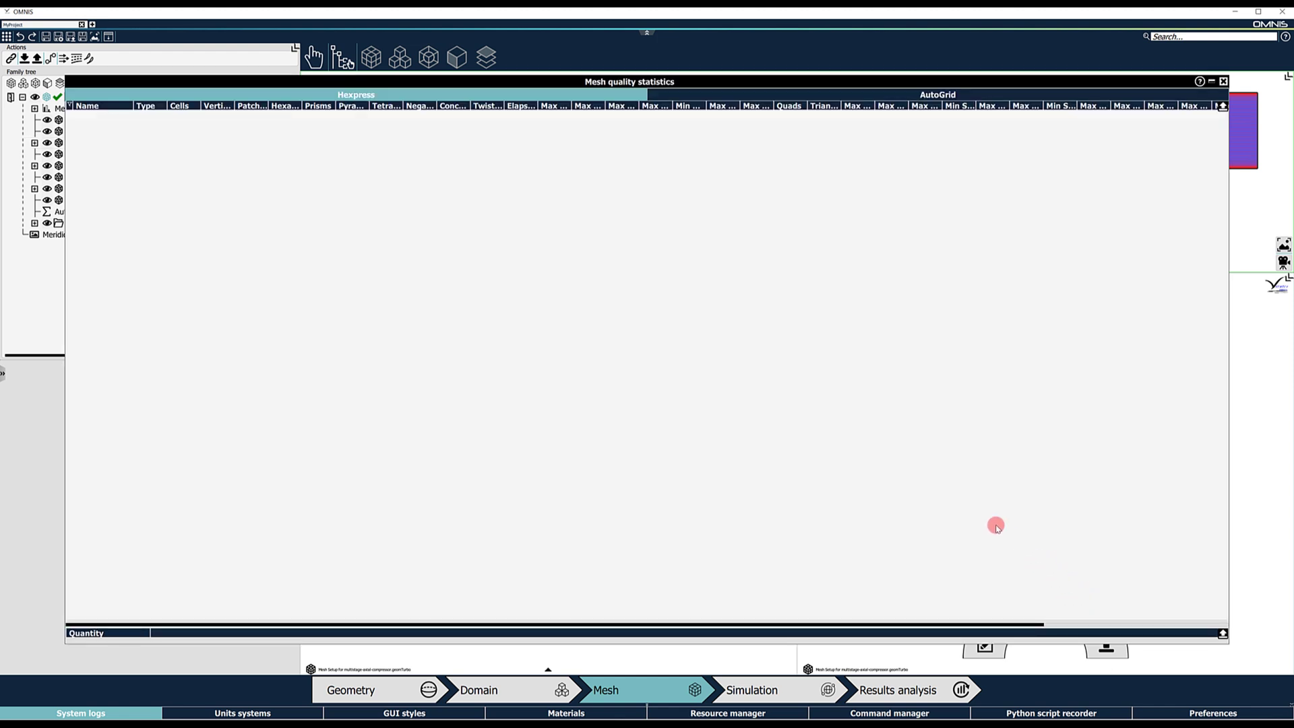
click(717, 98)
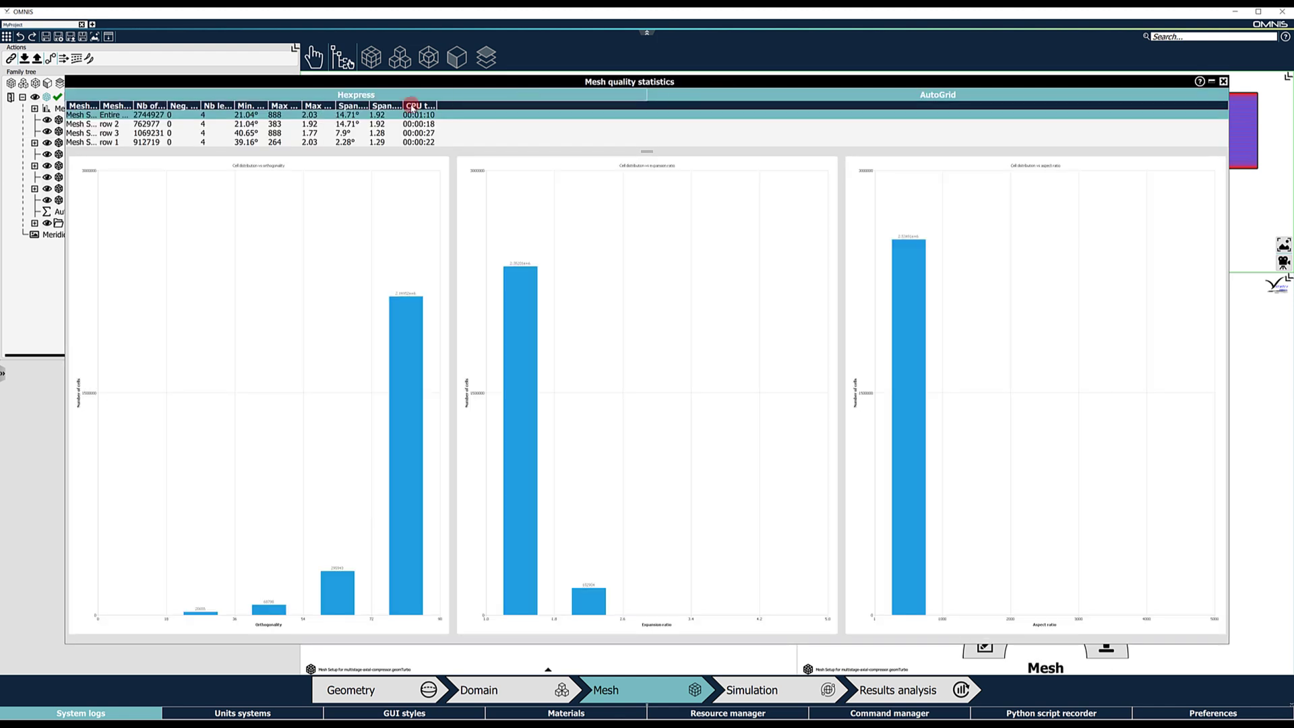
double_click(169, 106)
drag(192, 106, 197, 105)
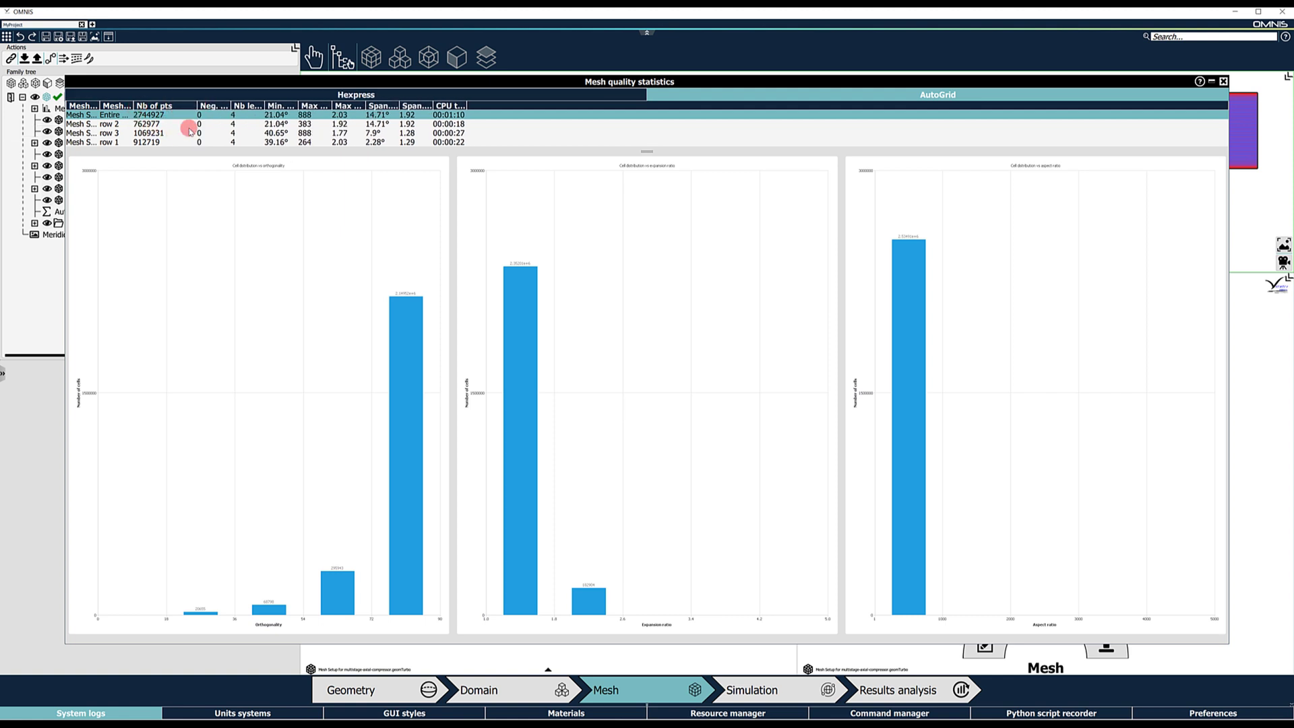
drag(469, 106, 499, 106)
Step: Close the mesh quality statistics and zoom into a top view of the meshed blade rows
click(1223, 80)
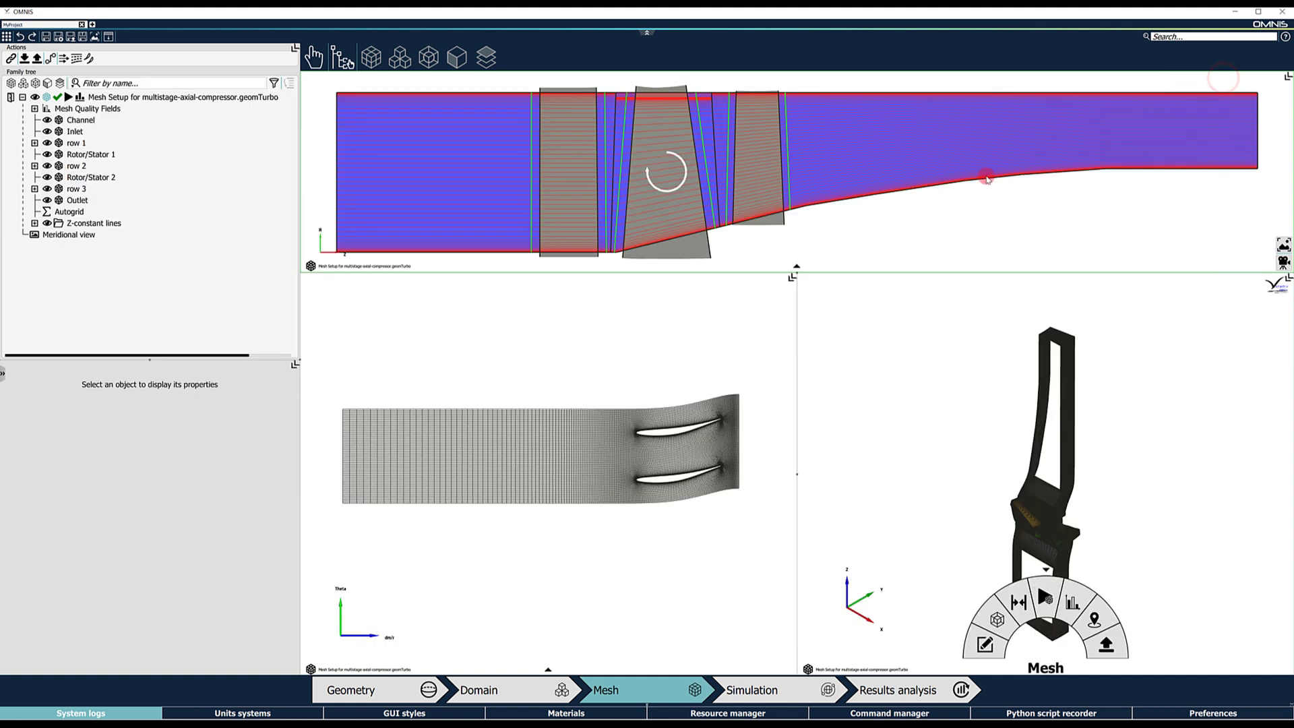
drag(876, 345, 932, 448)
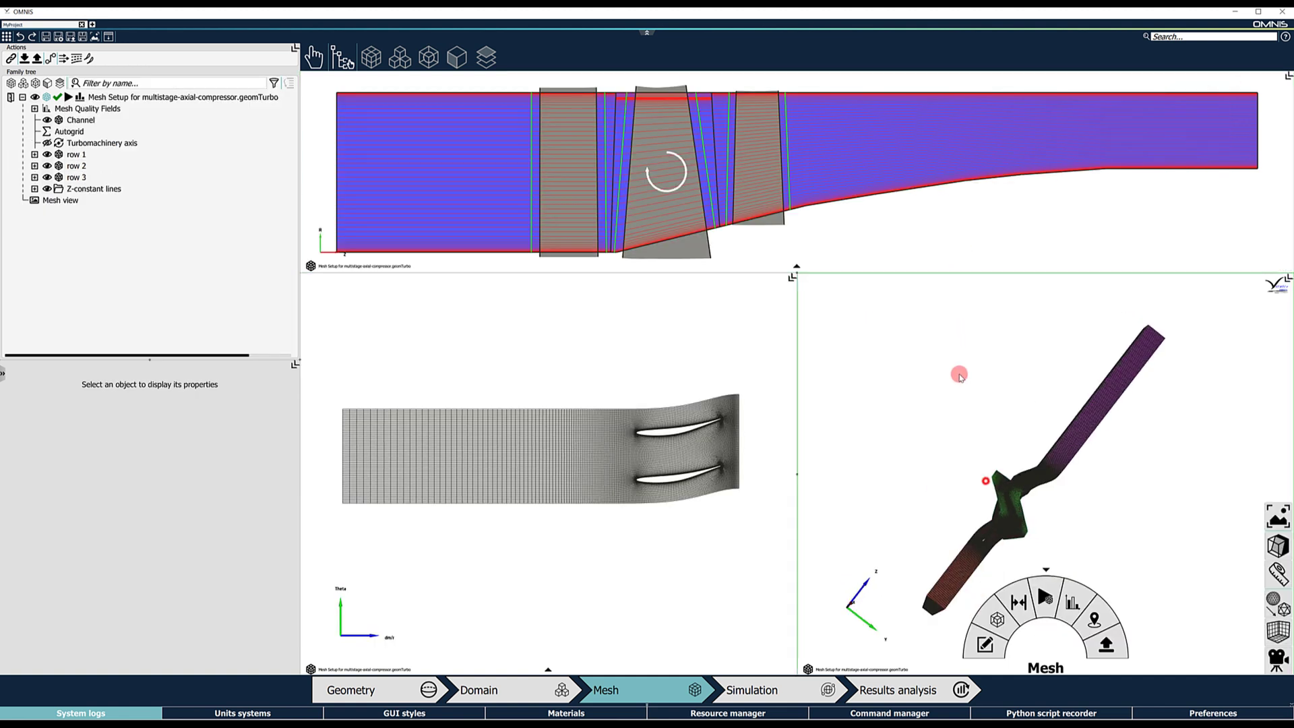
drag(956, 358, 991, 454)
scroll(1009, 499, up, 5)
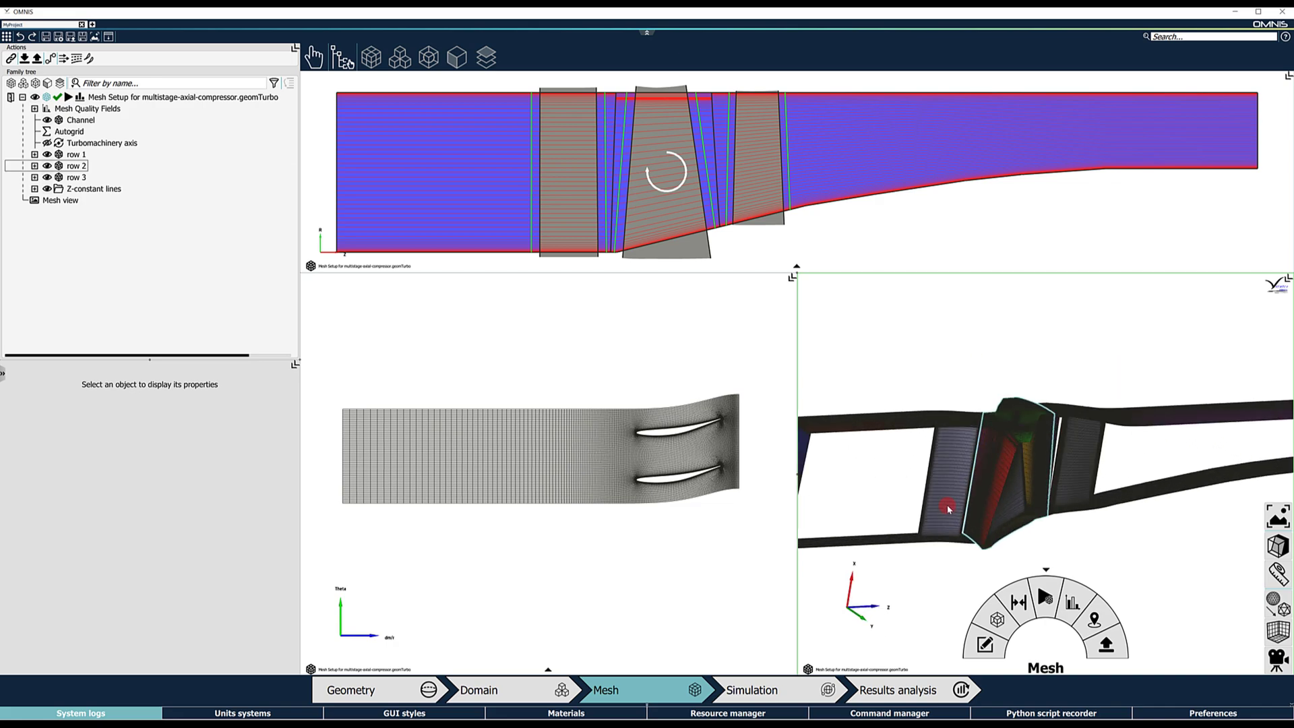